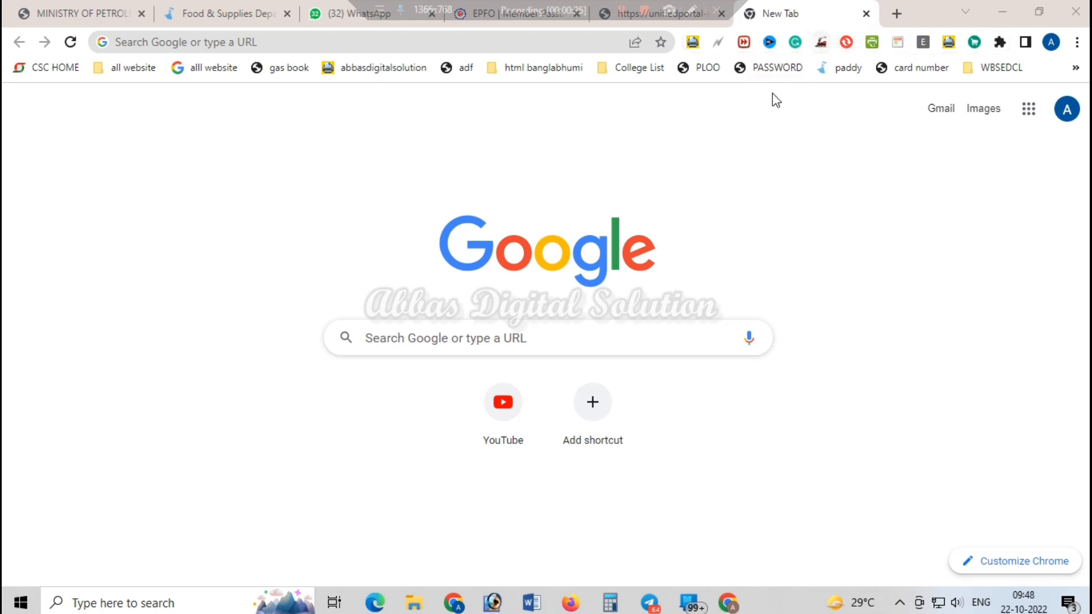
# Step: Load procurement.wbfood.in from the 'paddy' bookmark in the bookmarks bar
pyautogui.click(840, 69)
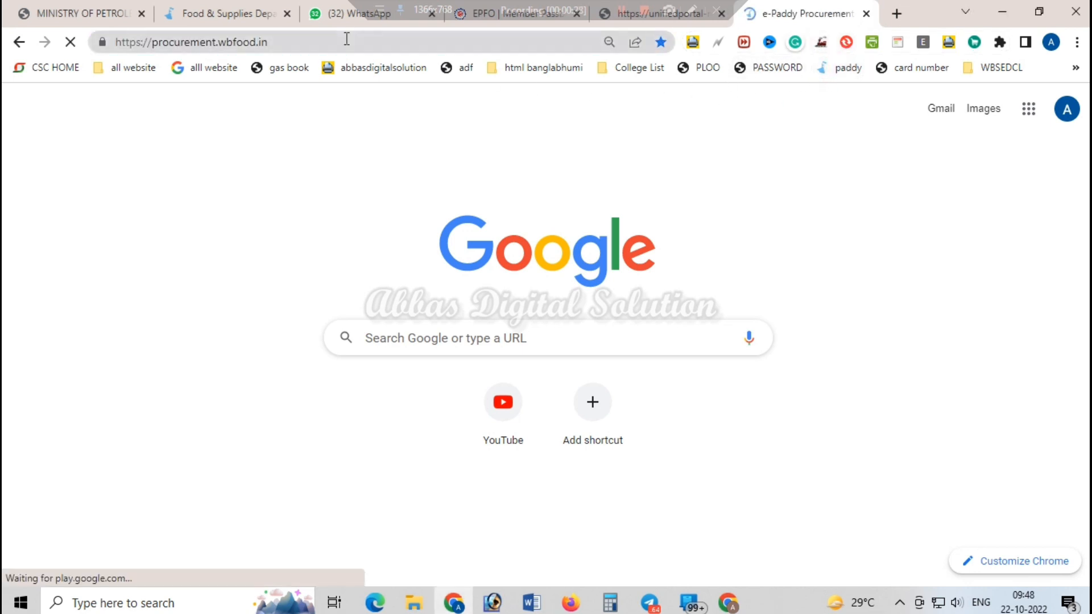
# Step: Scroll the e-Paddy home page down to the Farmer Self Registration tile
pyautogui.click(352, 40)
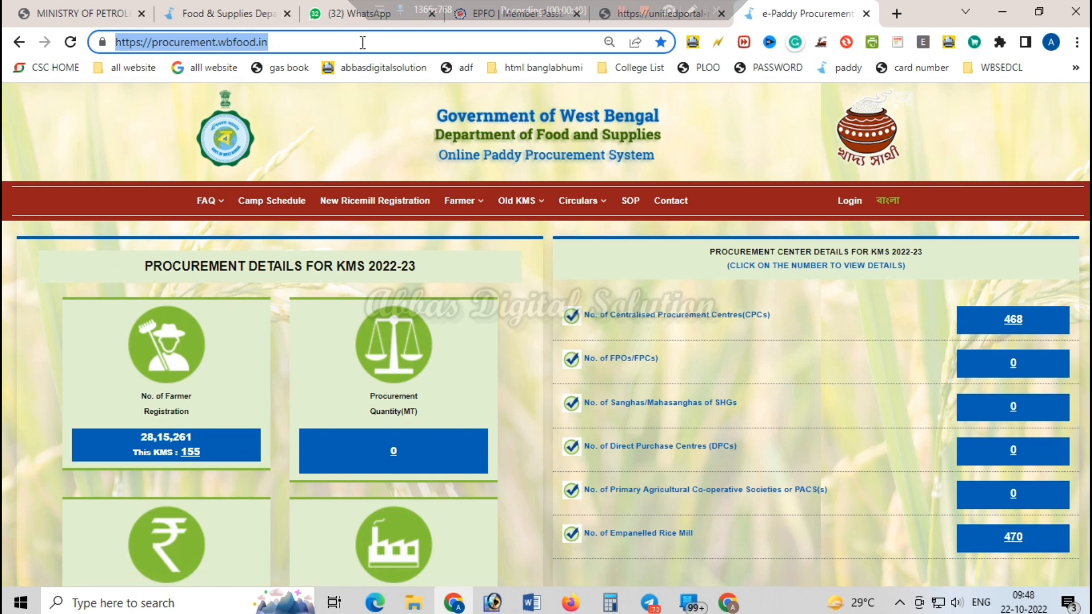
pyautogui.scroll(-6, 366, 236)
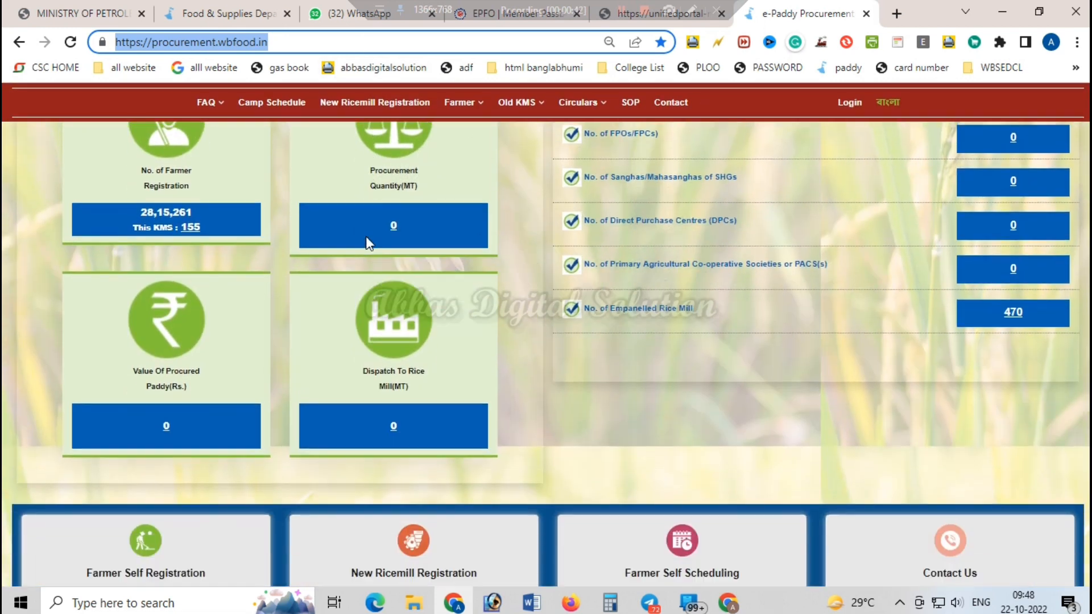
pyautogui.scroll(6, 338, 234)
pyautogui.scroll(-1, 338, 234)
pyautogui.scroll(1, 337, 234)
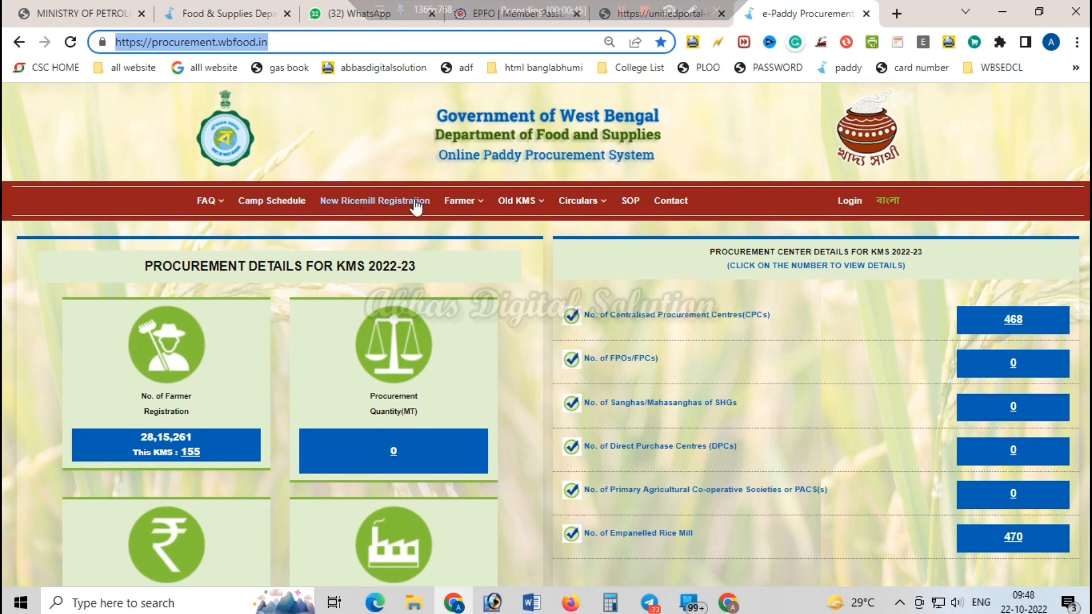
pyautogui.scroll(-6, 646, 278)
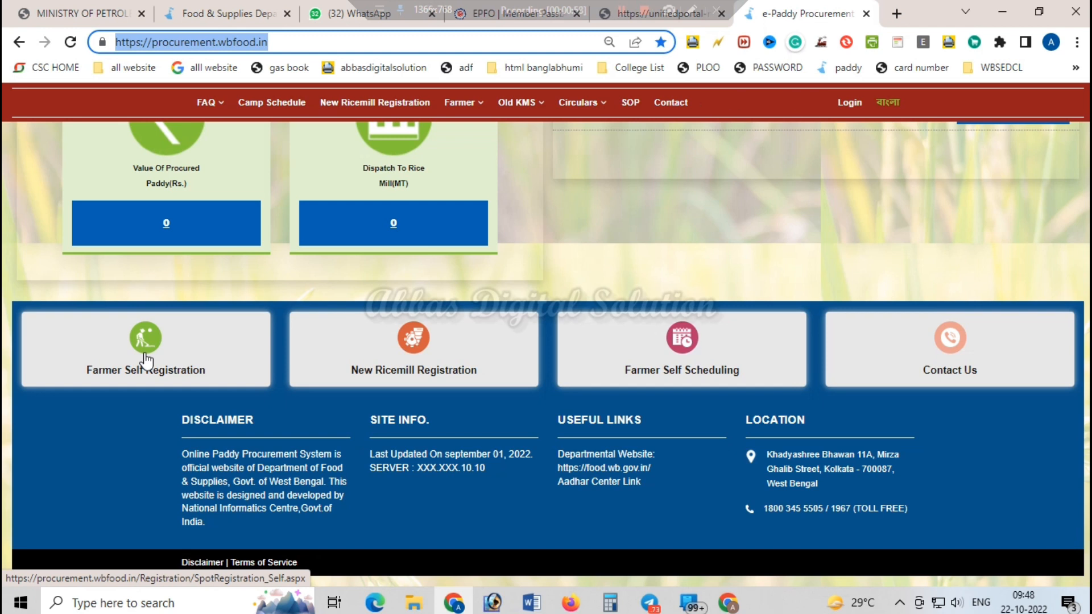
# Step: Open the Farmer Self Registration form, skim its blank sections, and focus the Voter ID field
pyautogui.click(146, 360)
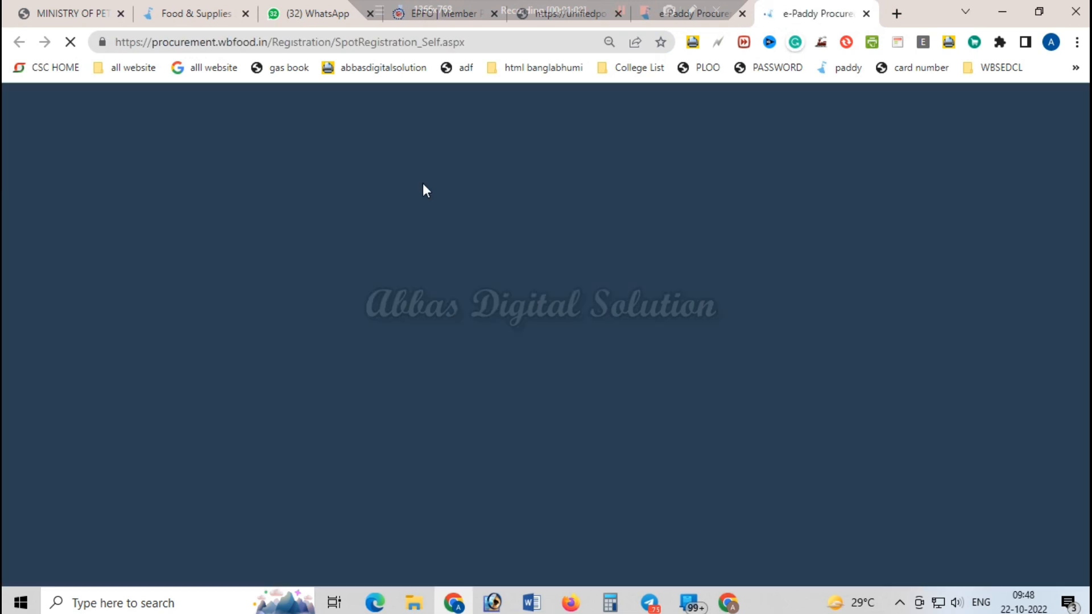
pyautogui.scroll(-3, 398, 233)
pyautogui.scroll(-12, 398, 239)
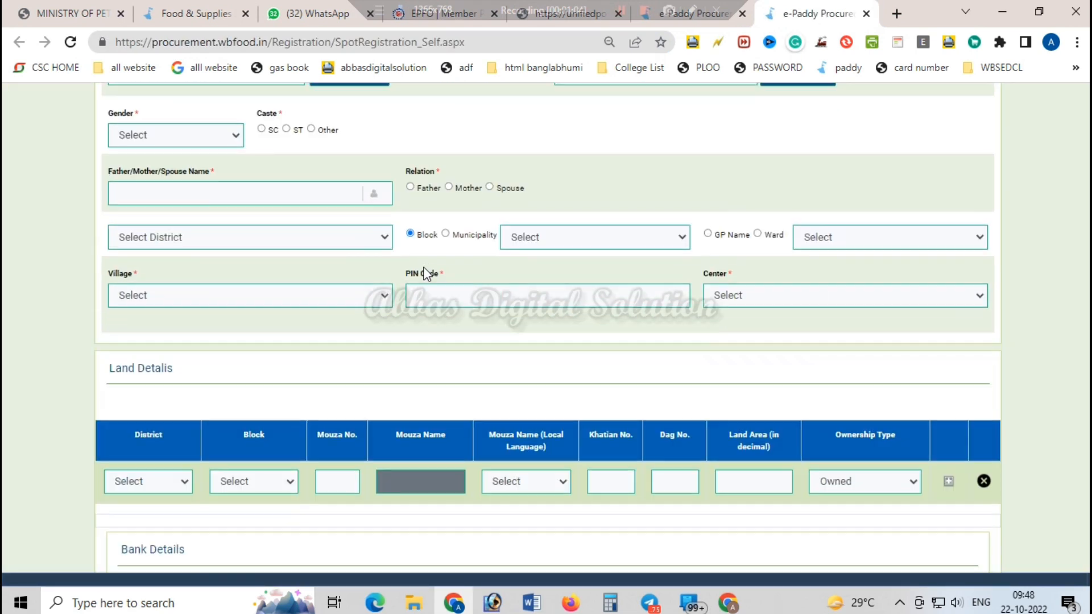
pyautogui.scroll(-2, 472, 276)
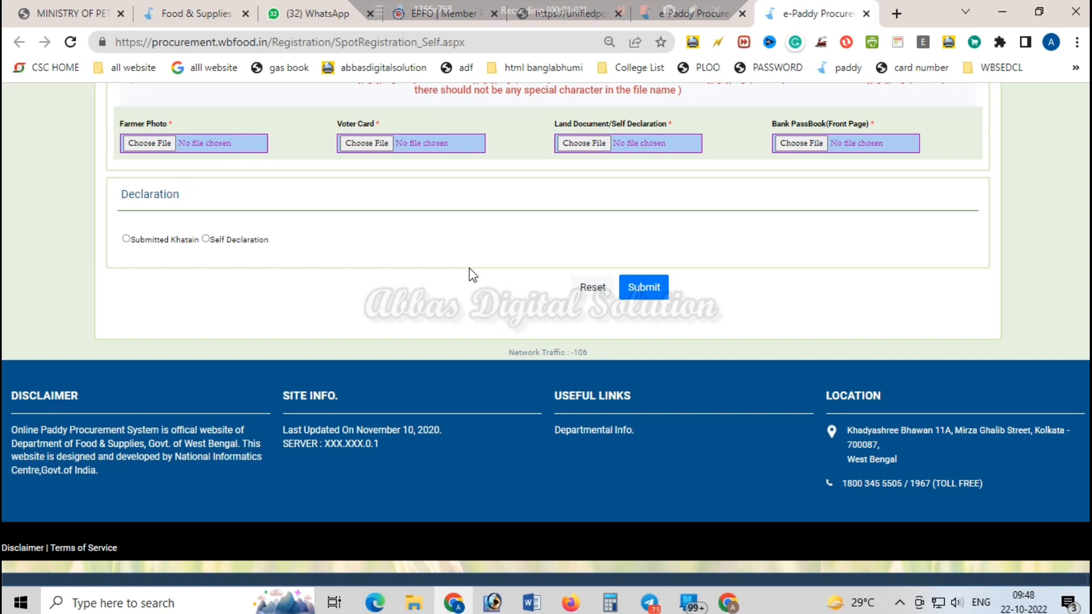
pyautogui.scroll(15, 422, 275)
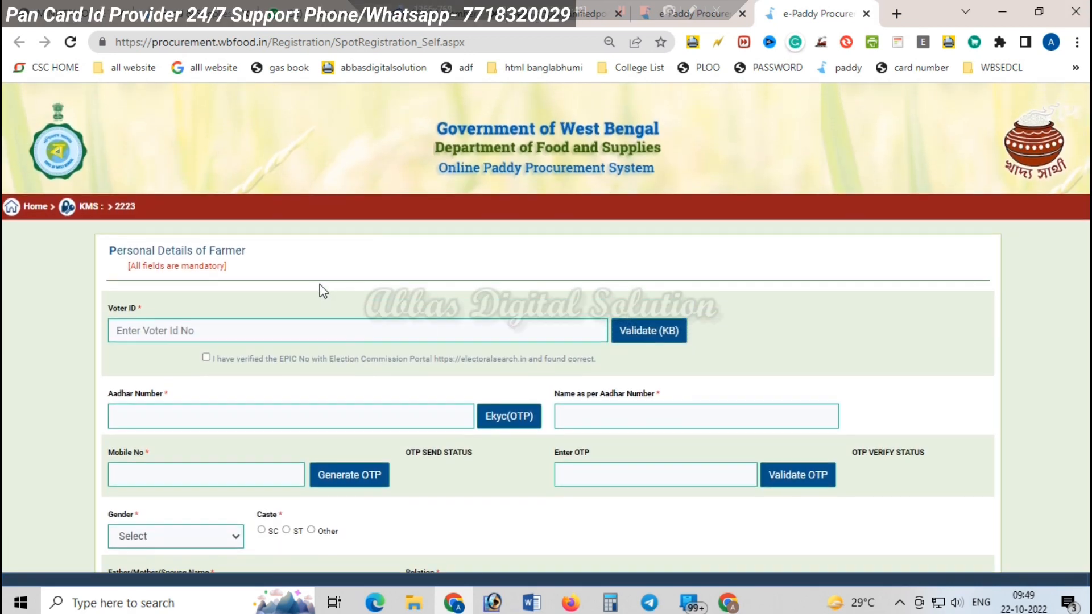
pyautogui.scroll(-1, 296, 276)
pyautogui.scroll(1, 256, 302)
pyautogui.click(234, 331)
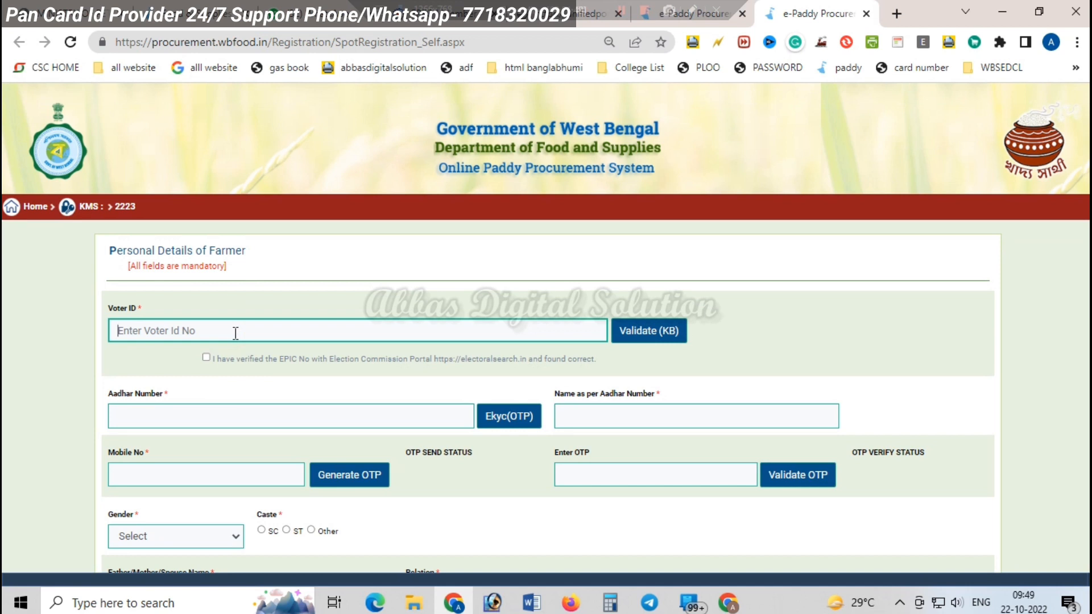
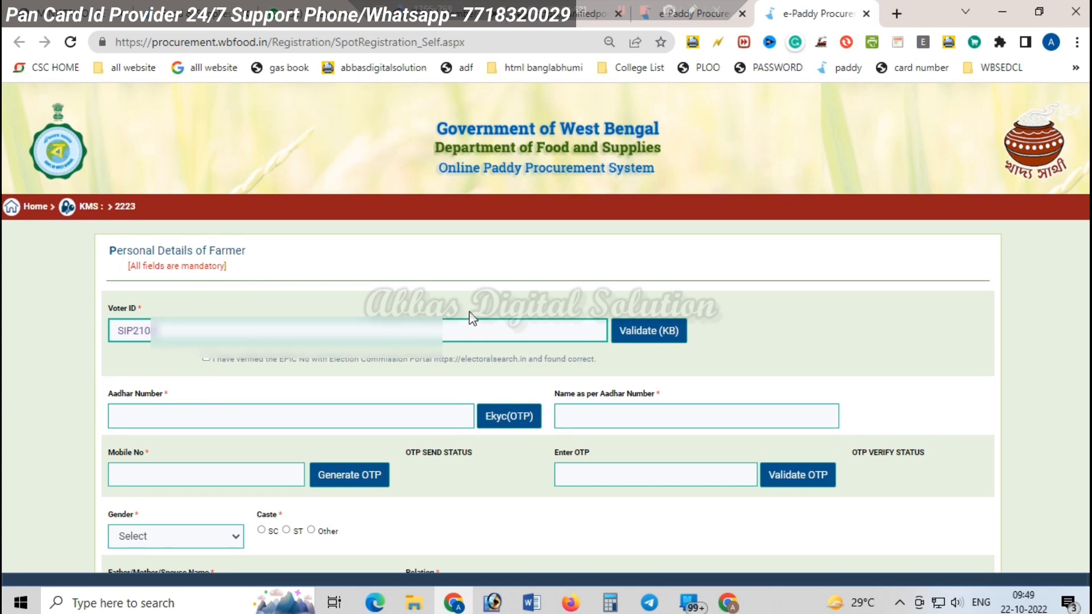
# Step: Enter the farmer's Voter ID, dismiss the 'data not found' Validate result, and tick EPIC verified
pyautogui.click(651, 333)
pyautogui.moveTo(577, 344); pyautogui.dragTo(705, 347)
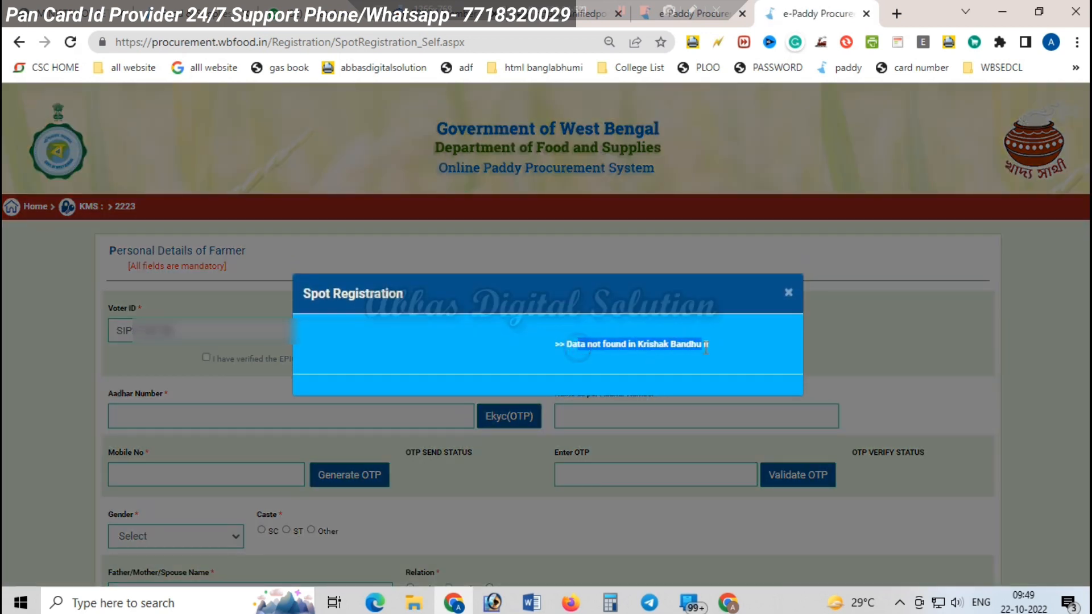
pyautogui.click(790, 293)
pyautogui.click(206, 357)
# Step: Enter the farmer's 12-digit Aadhar number
pyautogui.click(254, 423)
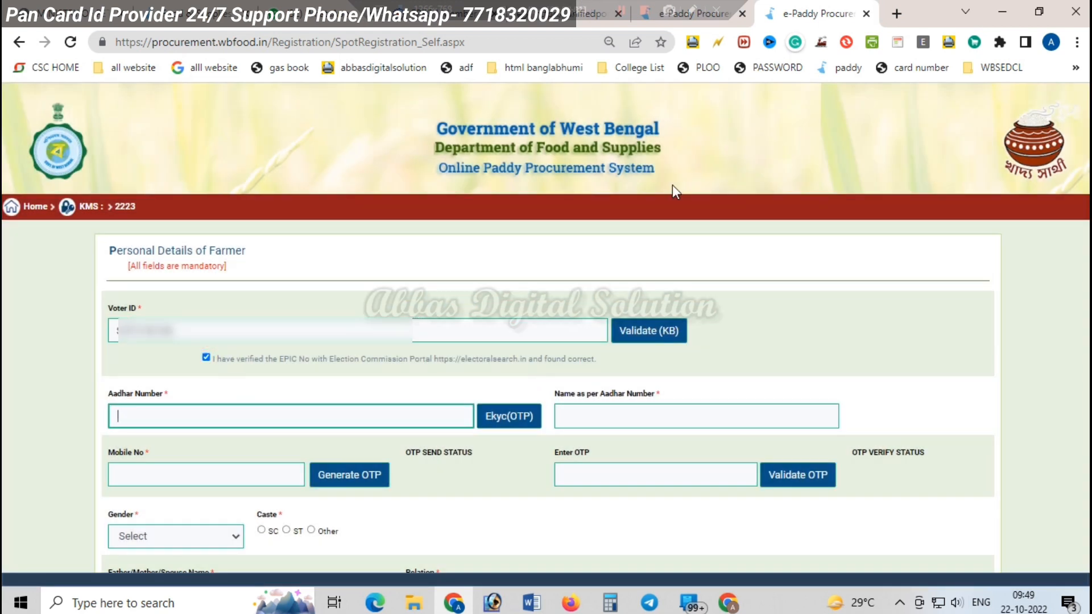
pyautogui.scroll(-1, 607, 361)
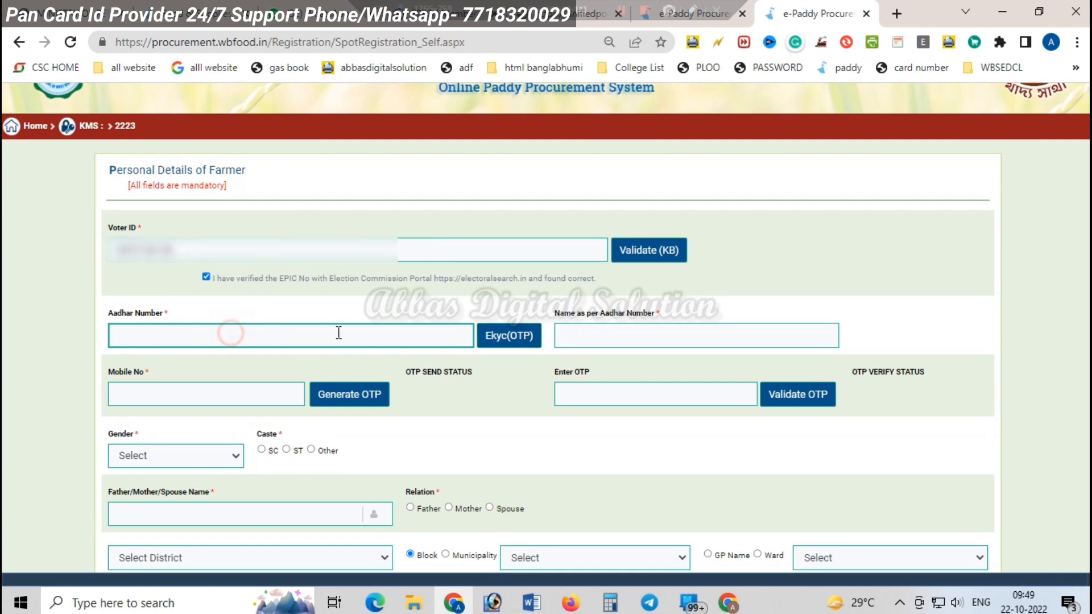
pyautogui.write('997')
pyautogui.write('7')
pyautogui.write('****')
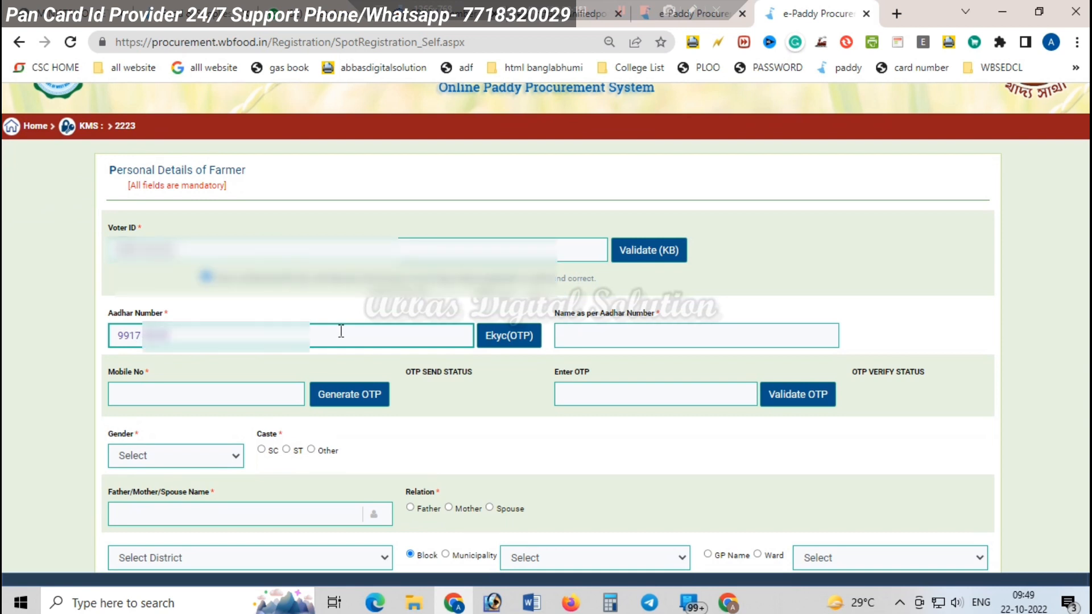
pyautogui.write('****')
pyautogui.moveTo(201, 335); pyautogui.dragTo(36, 337)
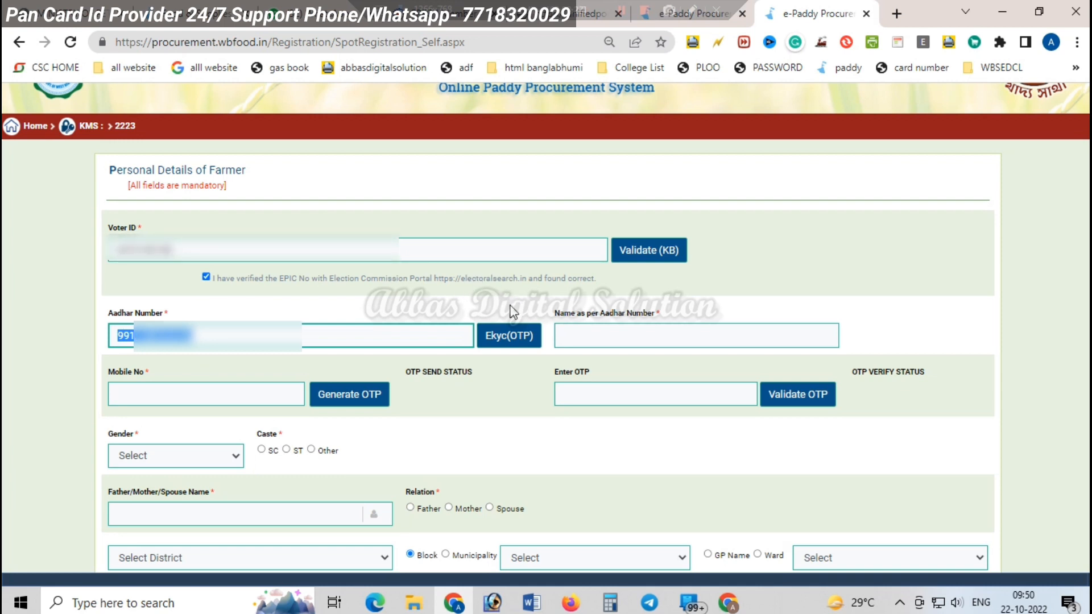
# Step: Validate Aadhaar by e-KYC OTP so the farmer's name and gender Male auto-fill
pyautogui.click(493, 341)
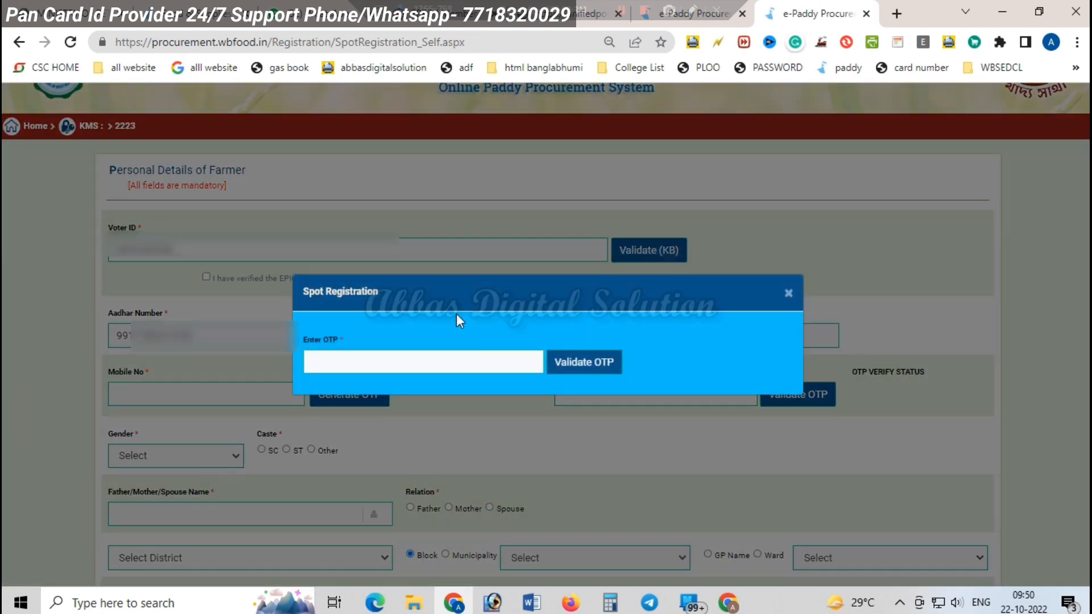
pyautogui.click(437, 362)
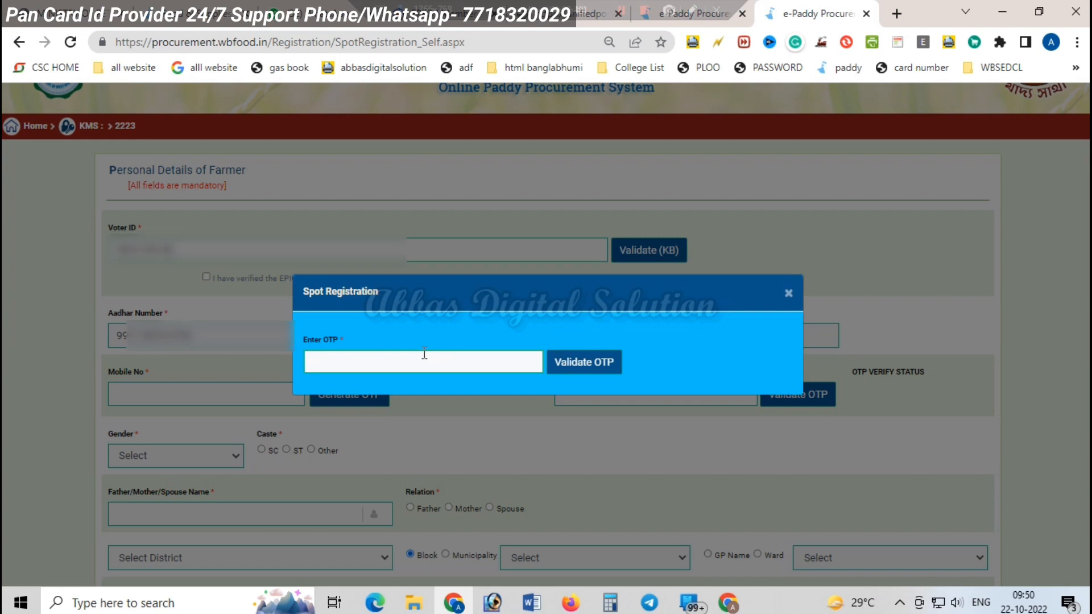
pyautogui.click(436, 361)
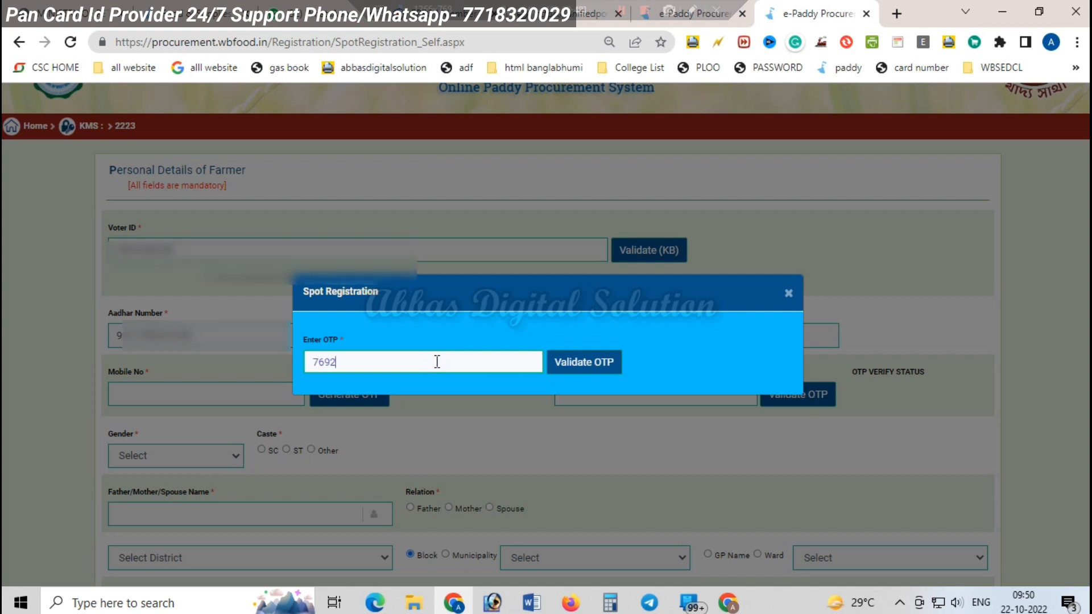
pyautogui.click(609, 366)
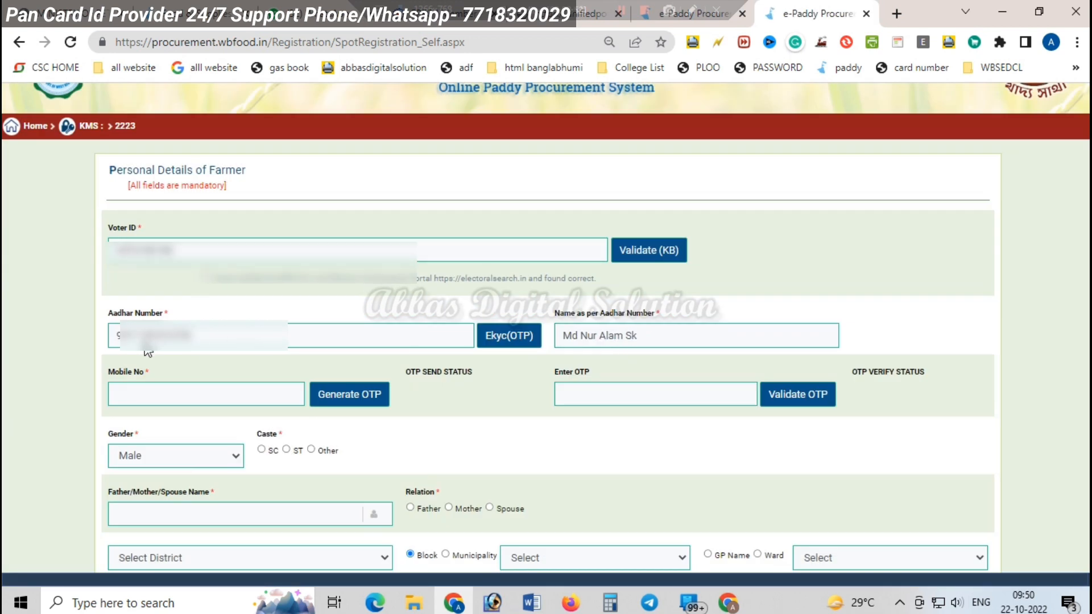
pyautogui.moveTo(146, 341); pyautogui.dragTo(227, 337)
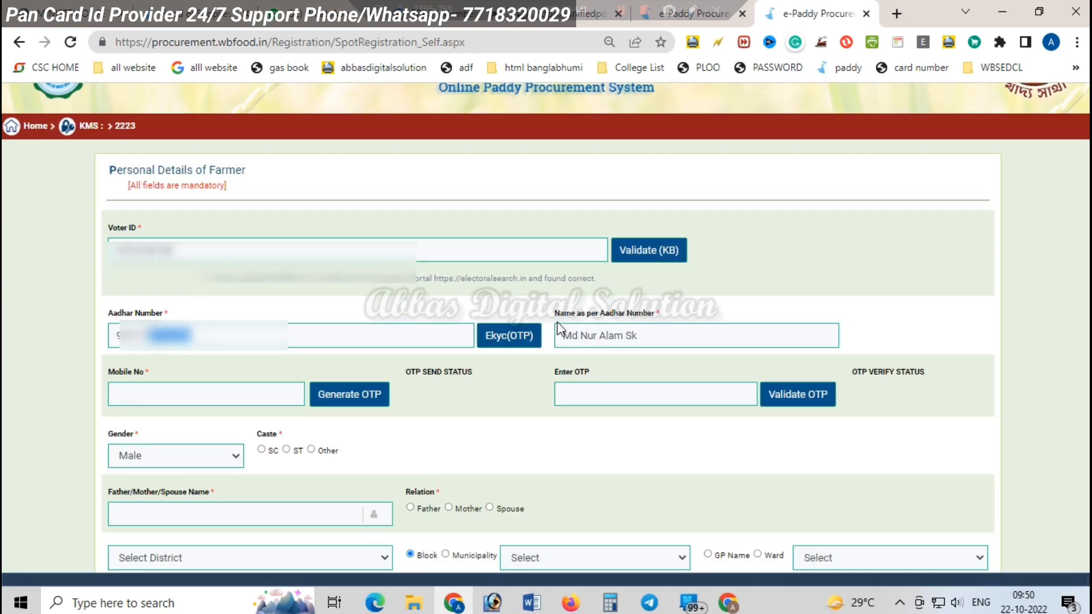
pyautogui.moveTo(654, 341); pyautogui.dragTo(559, 346)
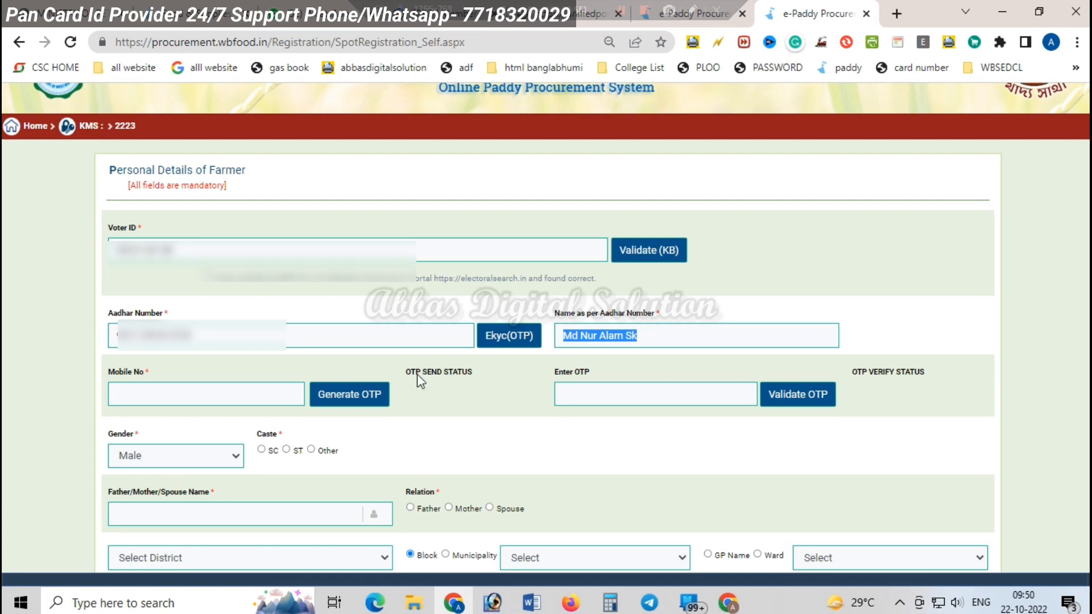
# Step: Enter the farmer's mobile number and send it an OTP
pyautogui.click(276, 399)
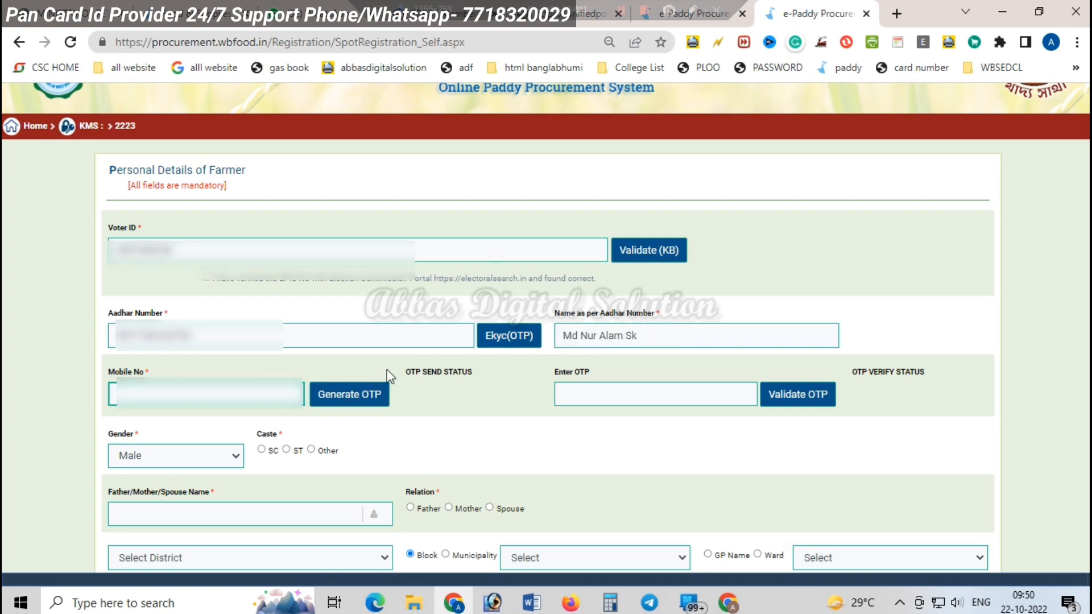
pyautogui.write('97')
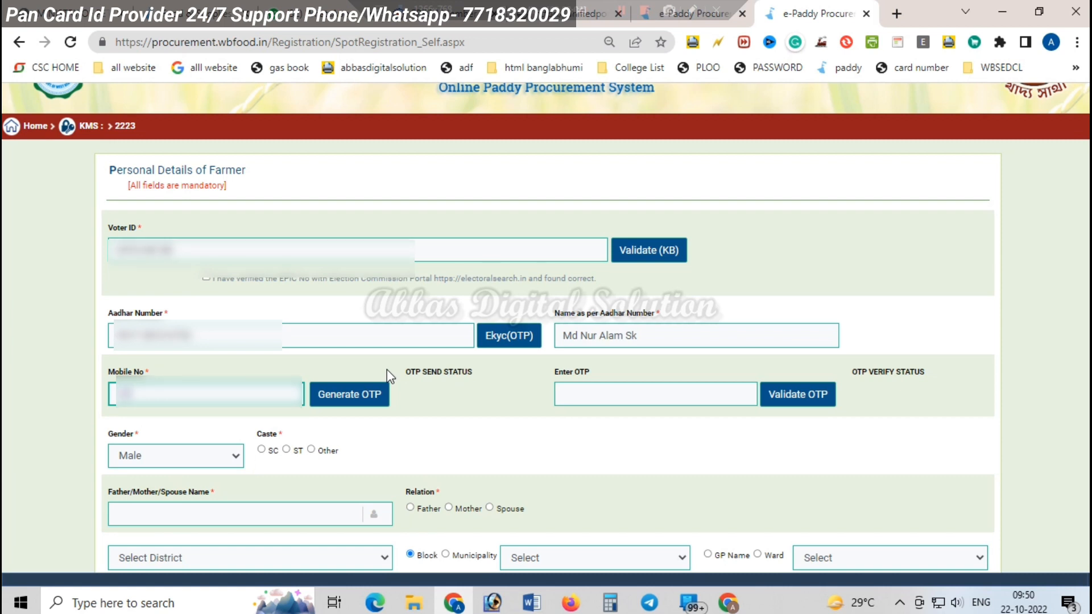
pyautogui.write('383200')
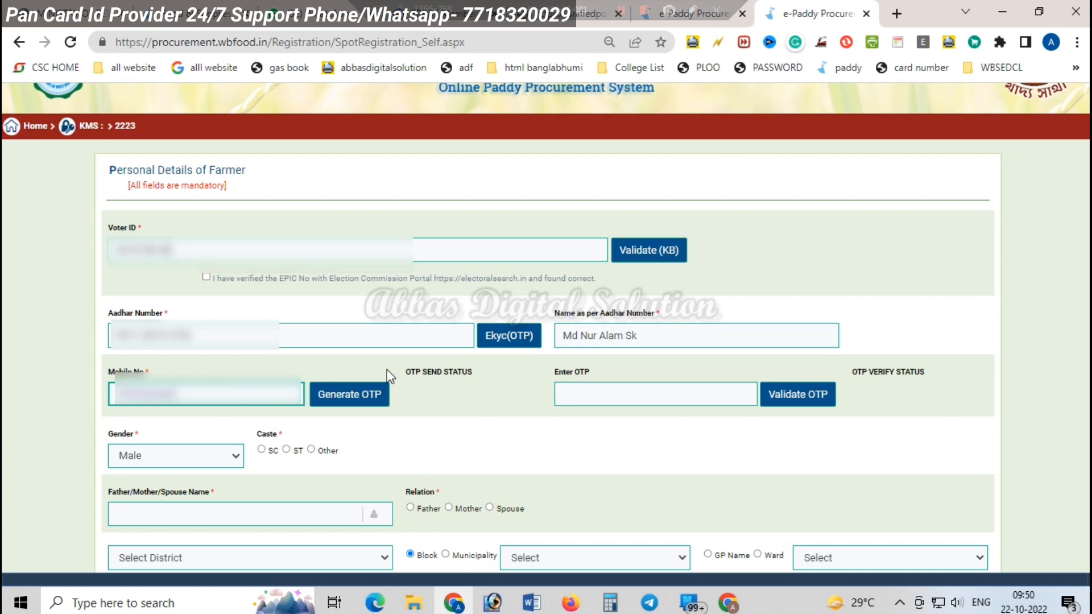
pyautogui.click(359, 401)
# Step: Enter the received mobile OTP and validate it again after the first failure until OTP VERIFIED shows
pyautogui.click(629, 397)
pyautogui.click(629, 398)
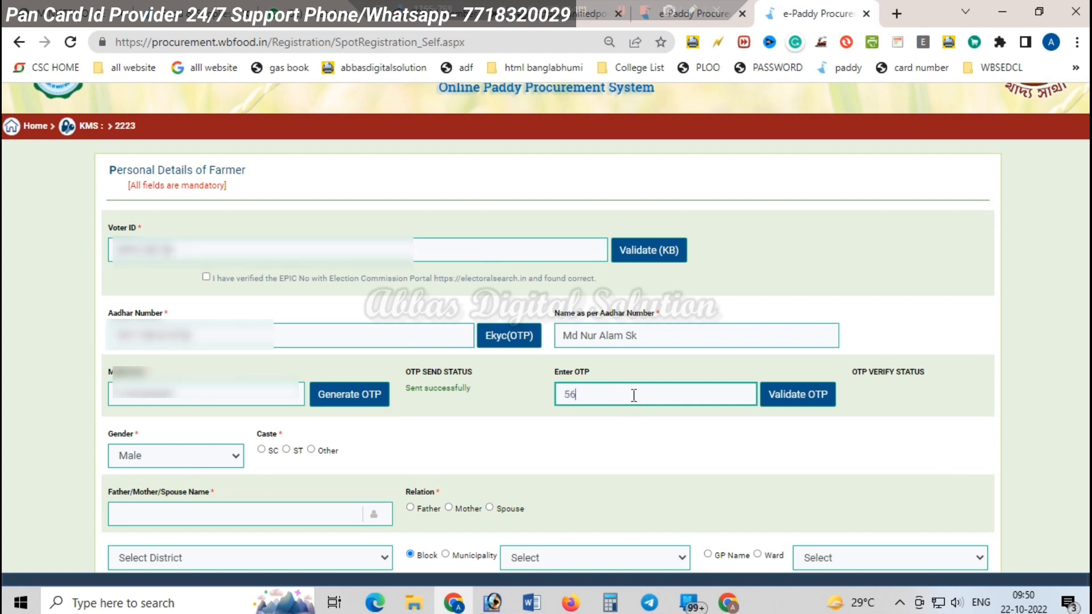
pyautogui.click(791, 401)
pyautogui.scroll(-3, 319, 377)
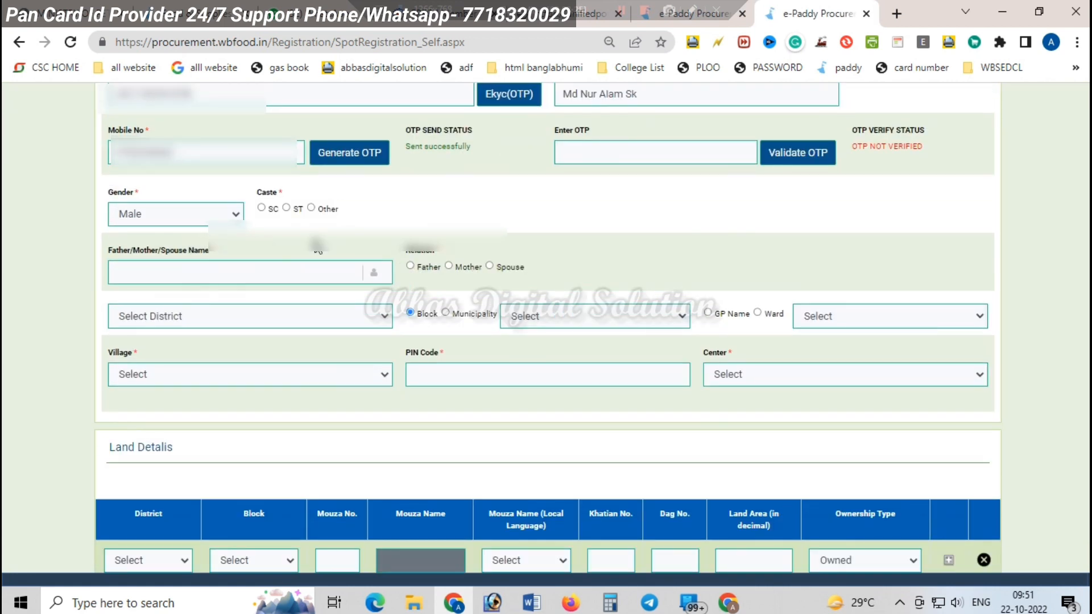
pyautogui.click(713, 149)
pyautogui.click(825, 152)
pyautogui.scroll(1, 193, 316)
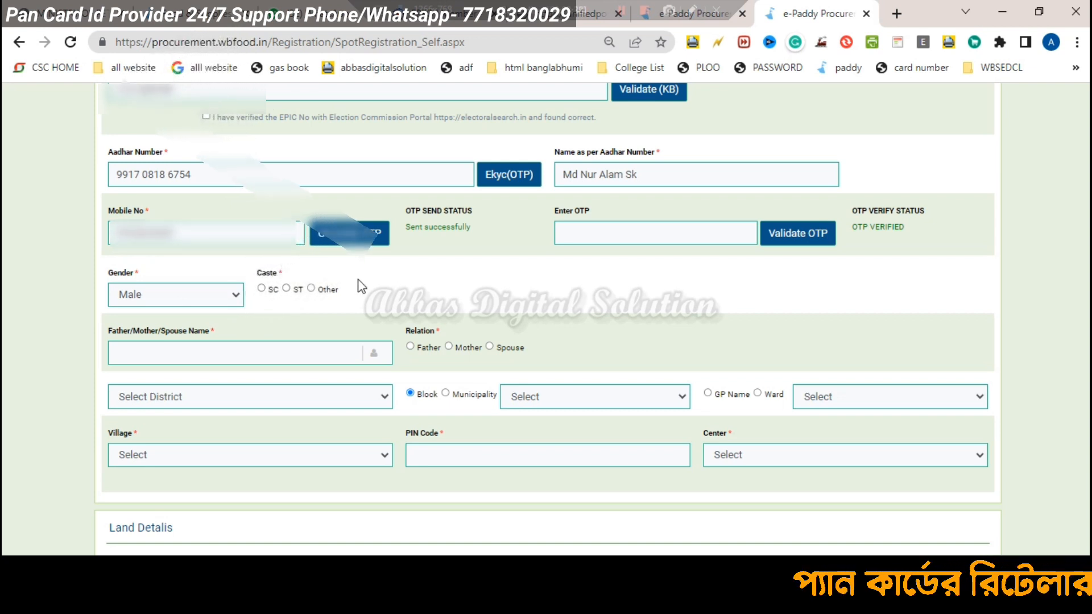
# Step: Set caste to Other and enter the father's name with relation Father
pyautogui.click(311, 288)
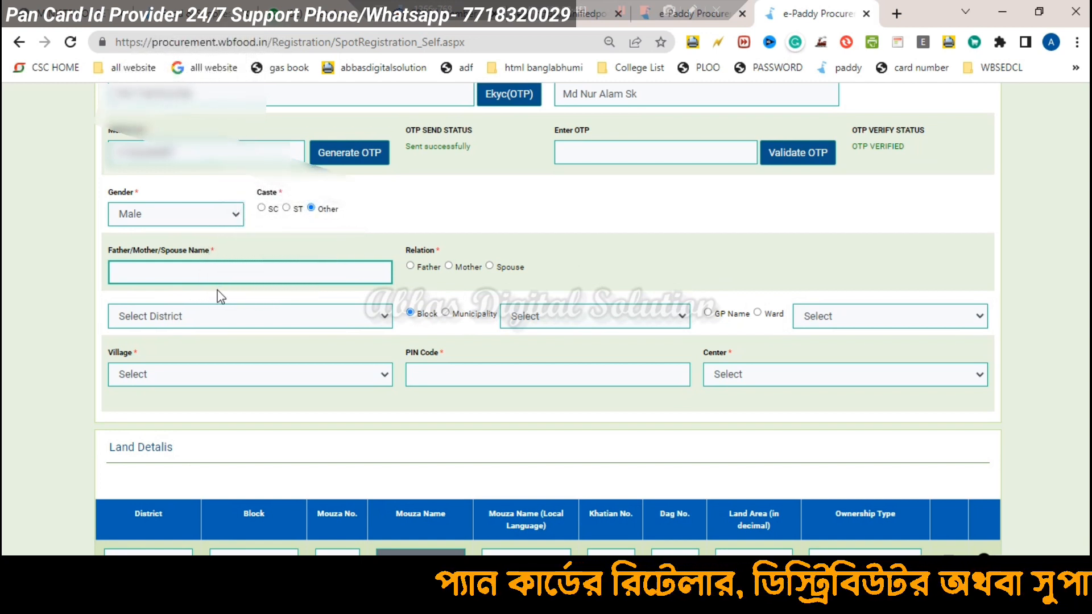
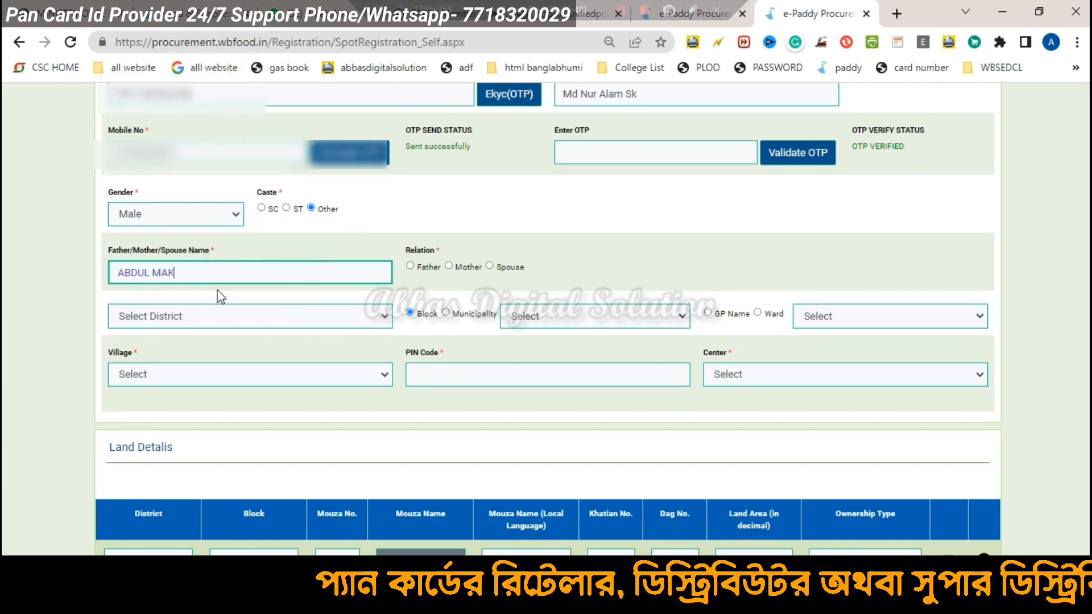
pyautogui.click(220, 297)
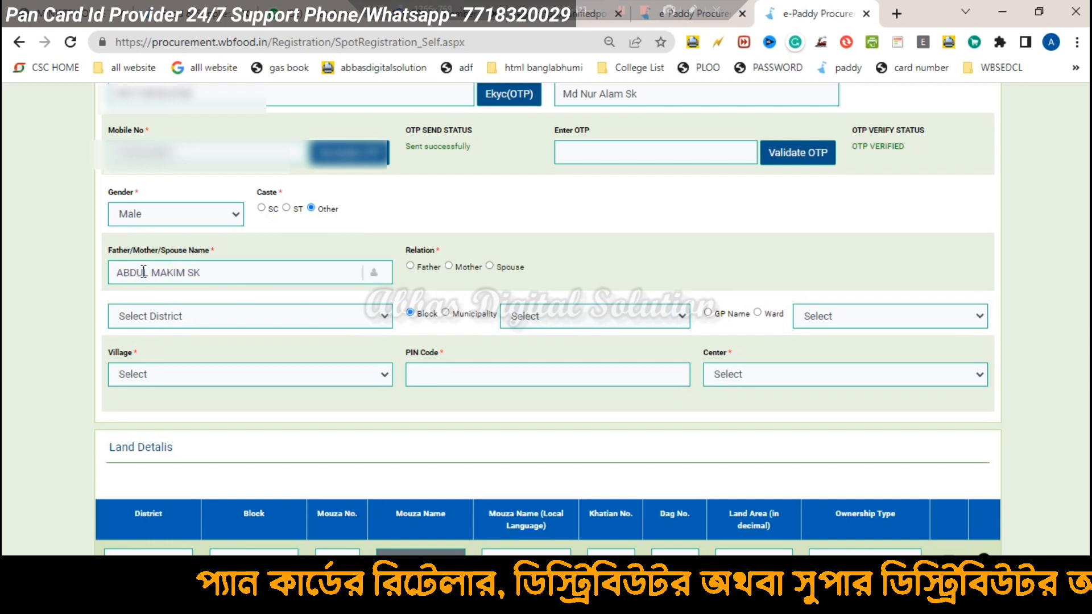
pyautogui.click(410, 266)
pyautogui.scroll(-2, 357, 285)
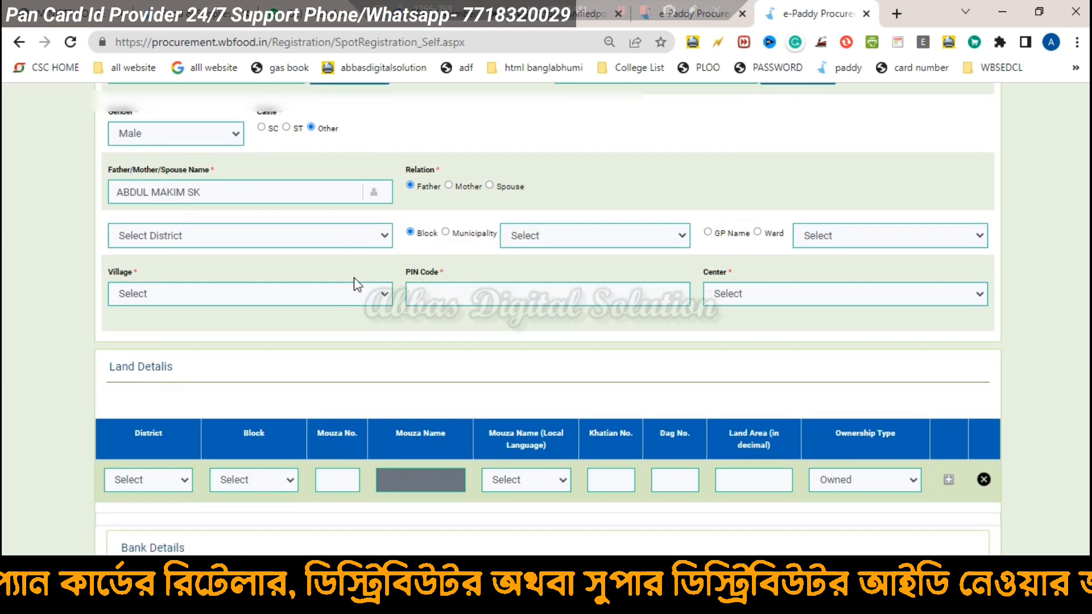
# Step: Set address district MURSHIDABAD, block Khargram and gram panchayat KHARGRAM
pyautogui.click(243, 237)
pyautogui.click(244, 427)
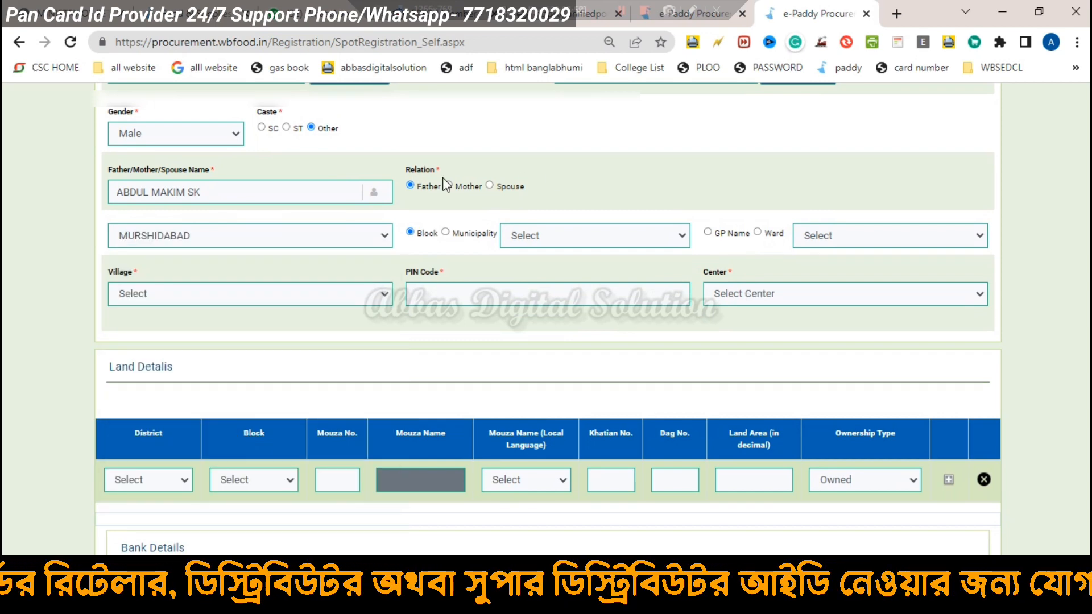
pyautogui.click(233, 238)
pyautogui.click(239, 427)
pyautogui.click(531, 236)
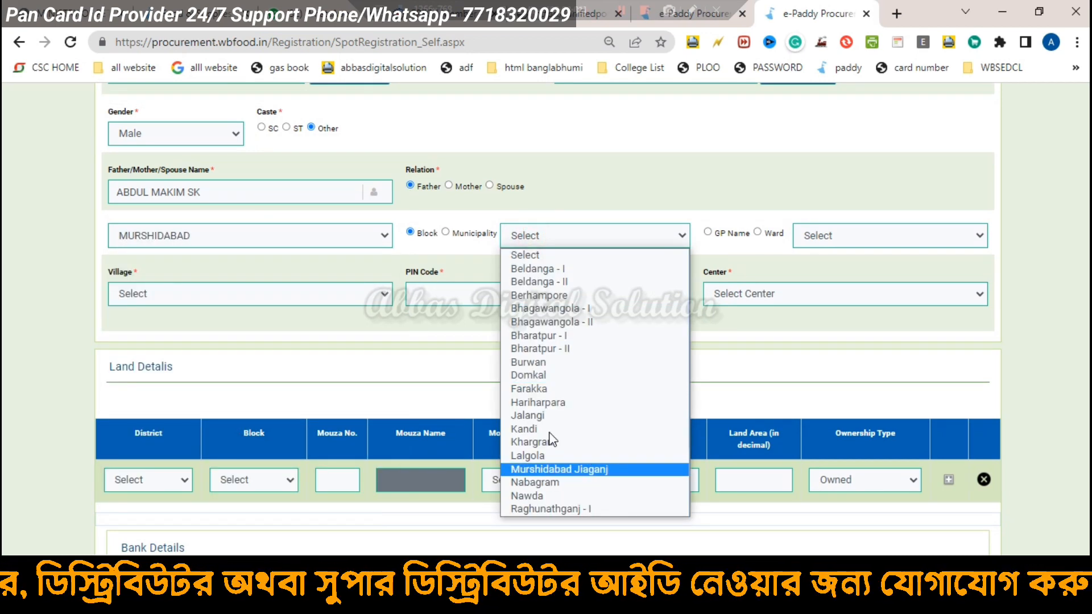
pyautogui.click(546, 442)
pyautogui.click(840, 240)
pyautogui.click(847, 336)
# Step: Choose village KHARGRAM and enter the PIN code
pyautogui.click(297, 295)
pyautogui.click(272, 341)
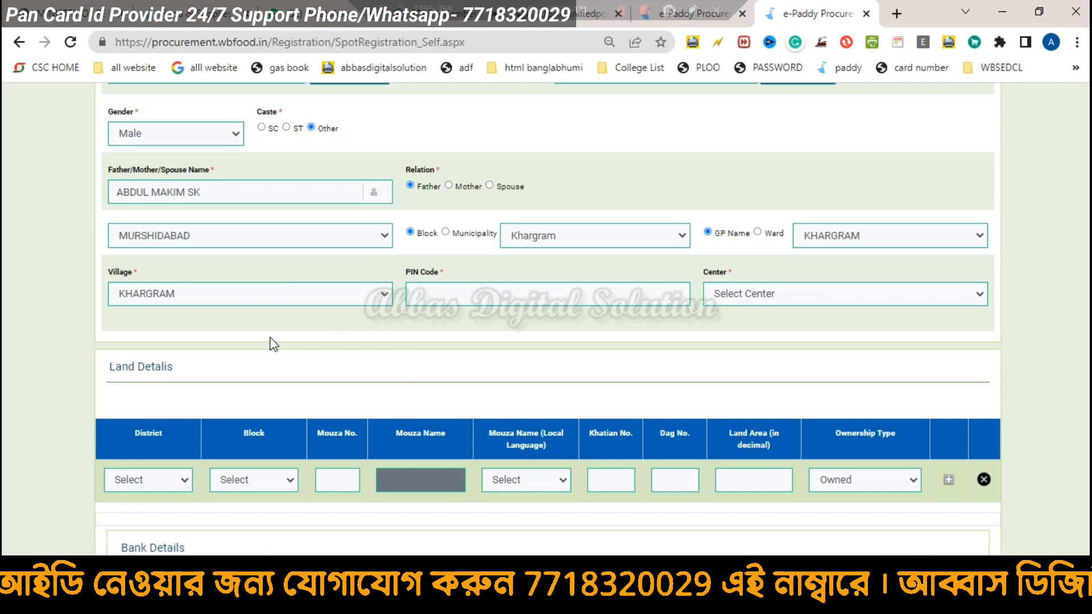
pyautogui.click(493, 301)
pyautogui.write('742147')
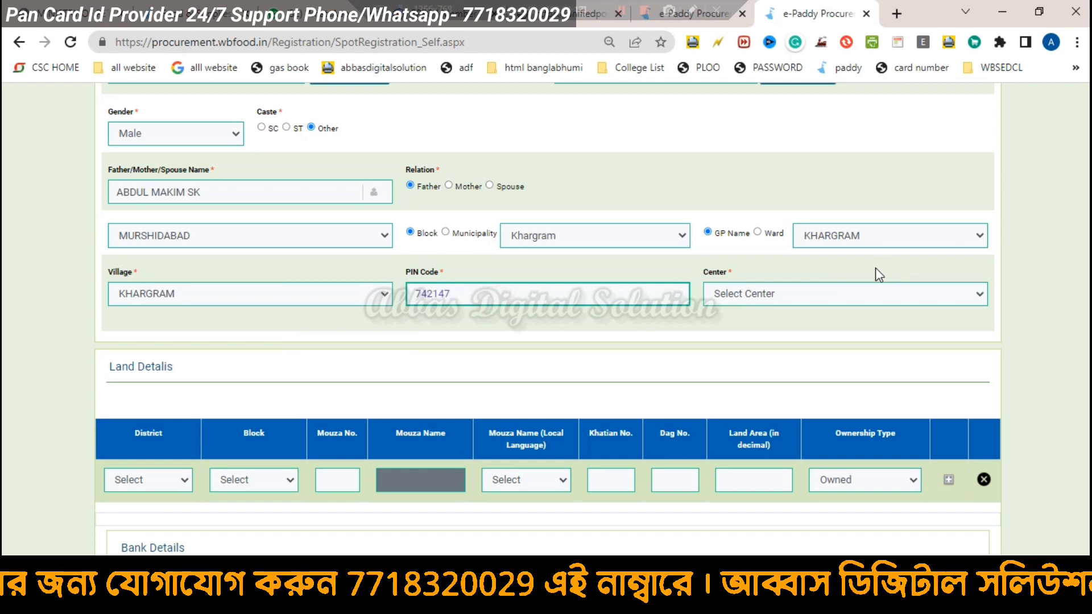
pyautogui.click(839, 303)
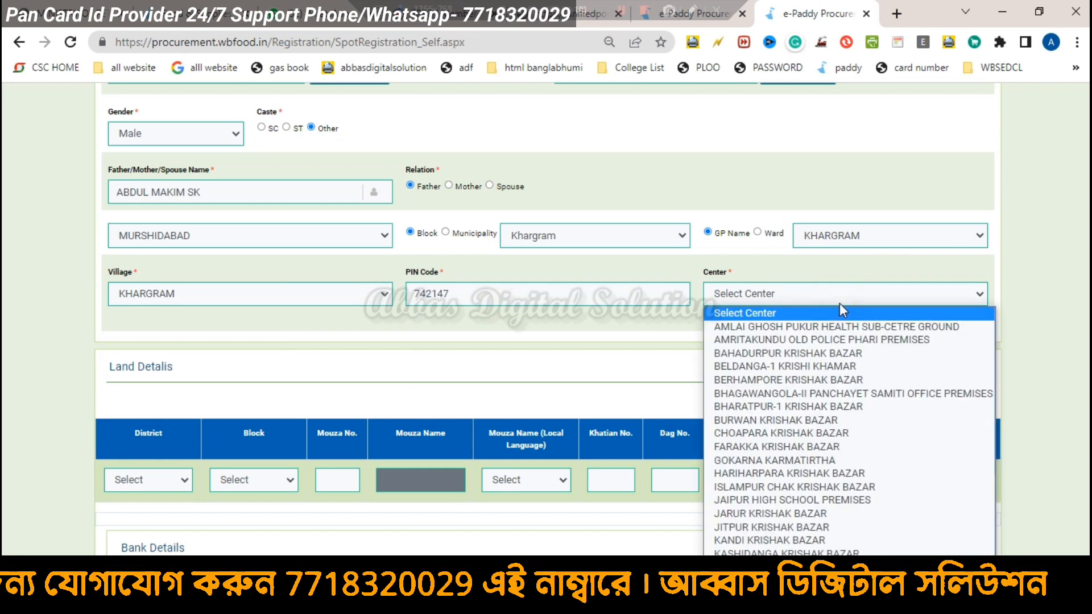
# Step: Select KHARGRAM KRISHAK BAZAR as the procurement centre
pyautogui.write('kh')
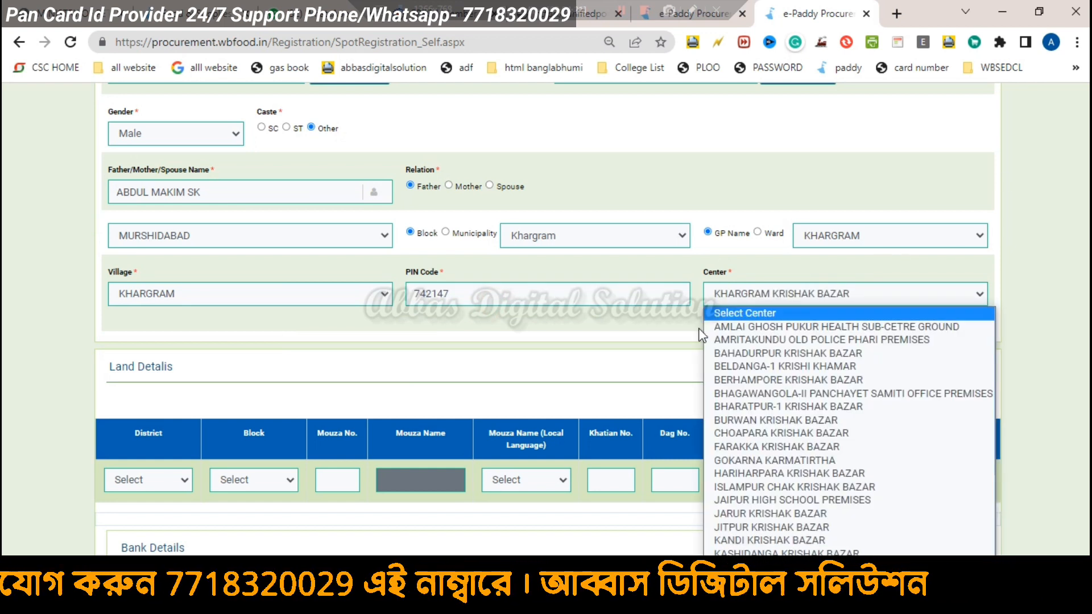
pyautogui.click(647, 336)
pyautogui.scroll(-1, 286, 345)
pyautogui.scroll(-1, 290, 352)
# Step: Set the land record district to MURSHIDABAD, leaving the block list unchosen
pyautogui.click(163, 399)
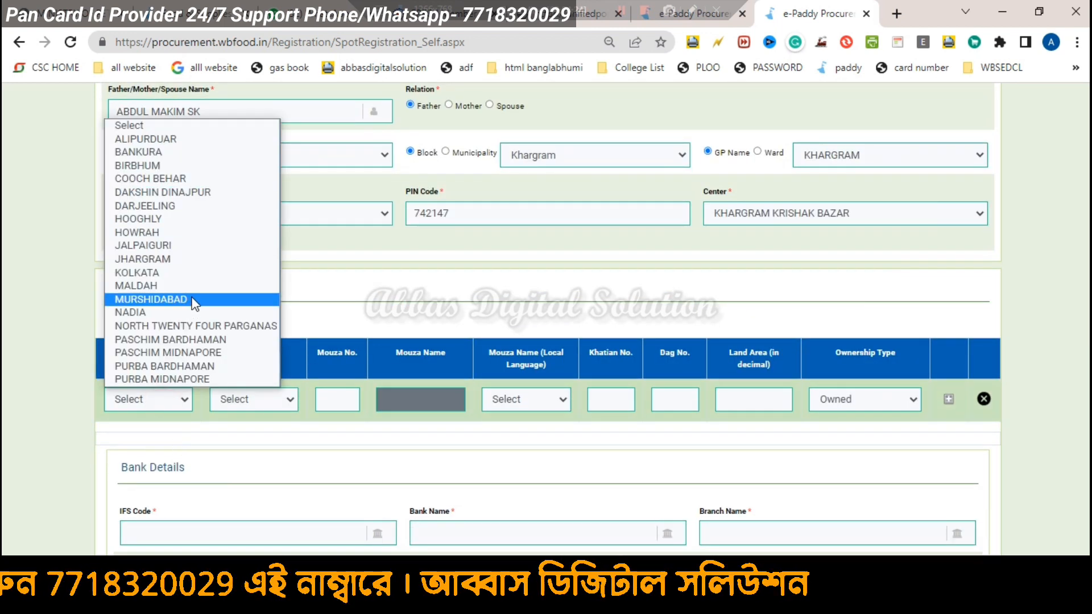
pyautogui.click(142, 302)
pyautogui.click(267, 399)
pyautogui.click(589, 282)
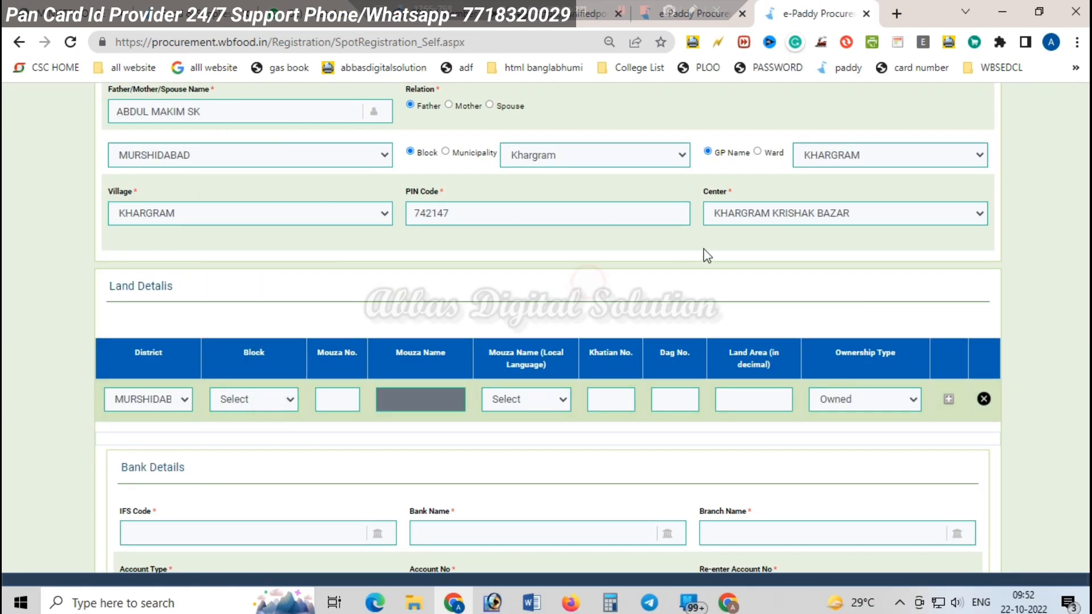
pyautogui.scroll(1, 640, 277)
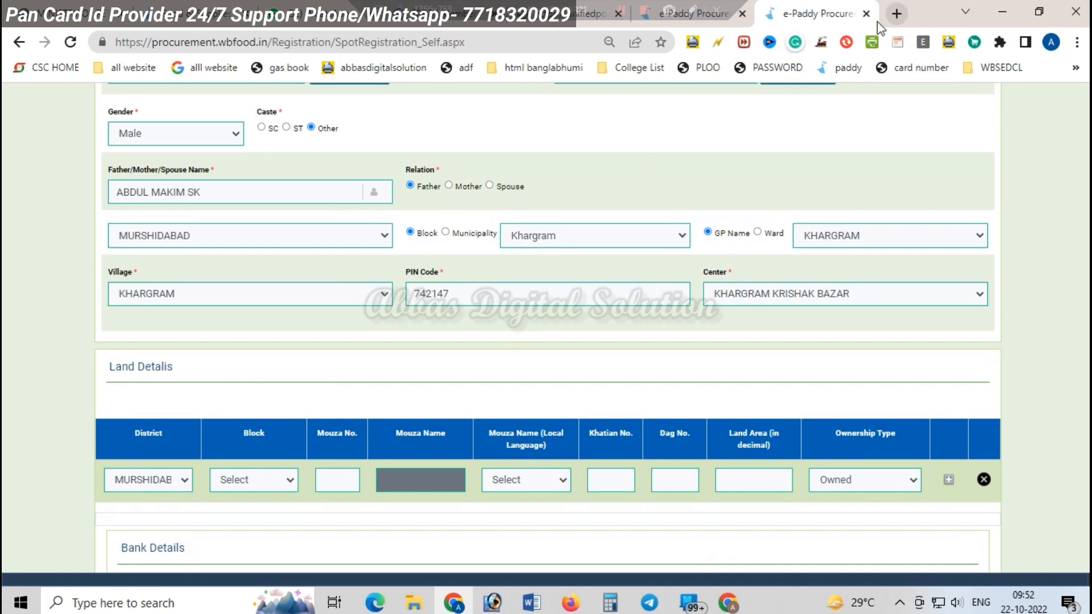
pyautogui.click(619, 9)
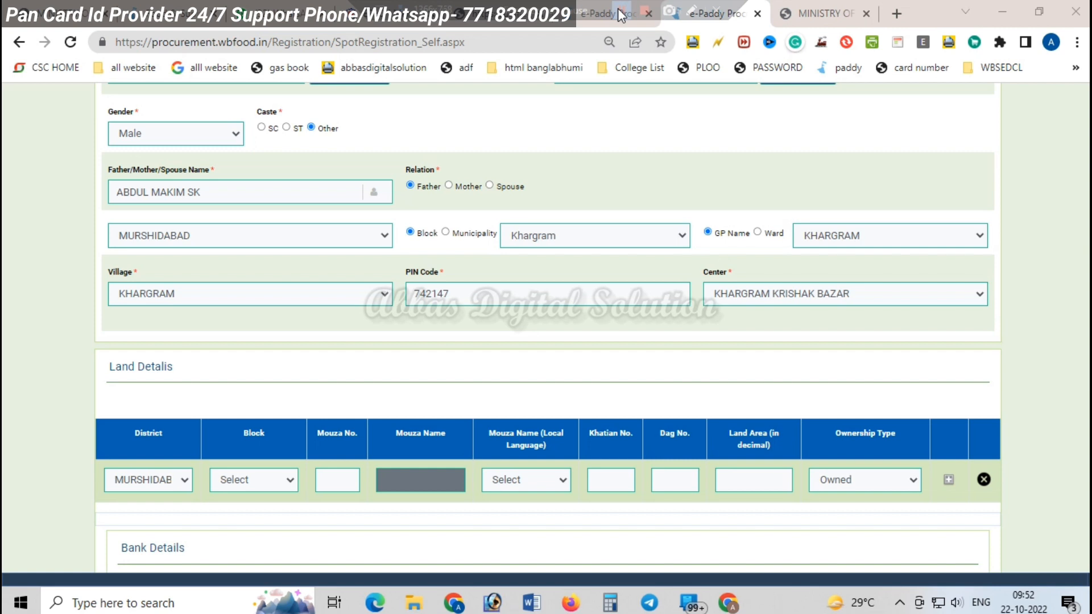
pyautogui.scroll(-1, 548, 323)
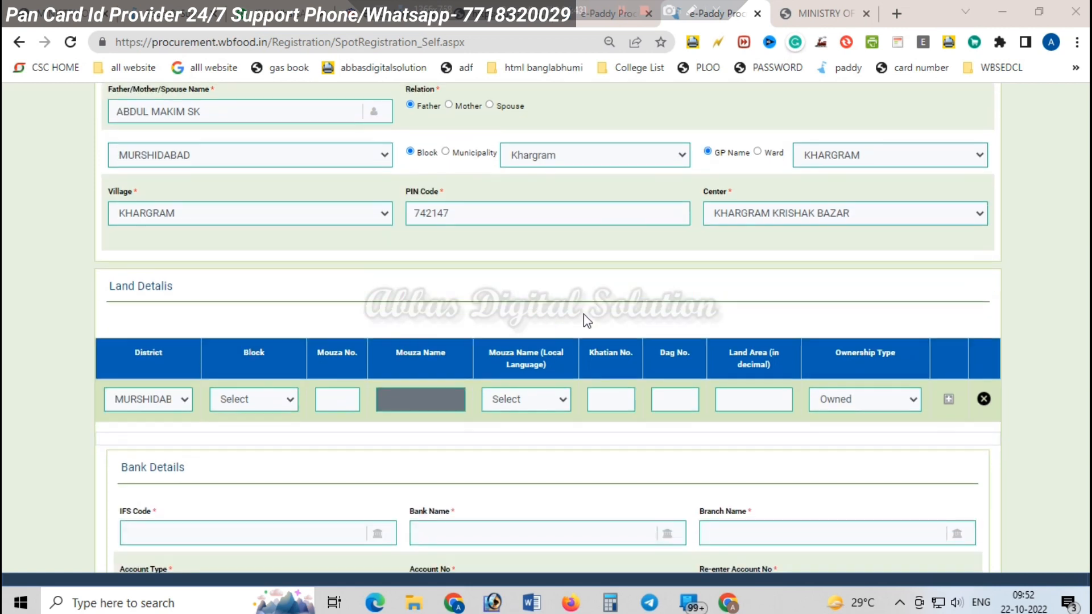
pyautogui.scroll(-1, 193, 331)
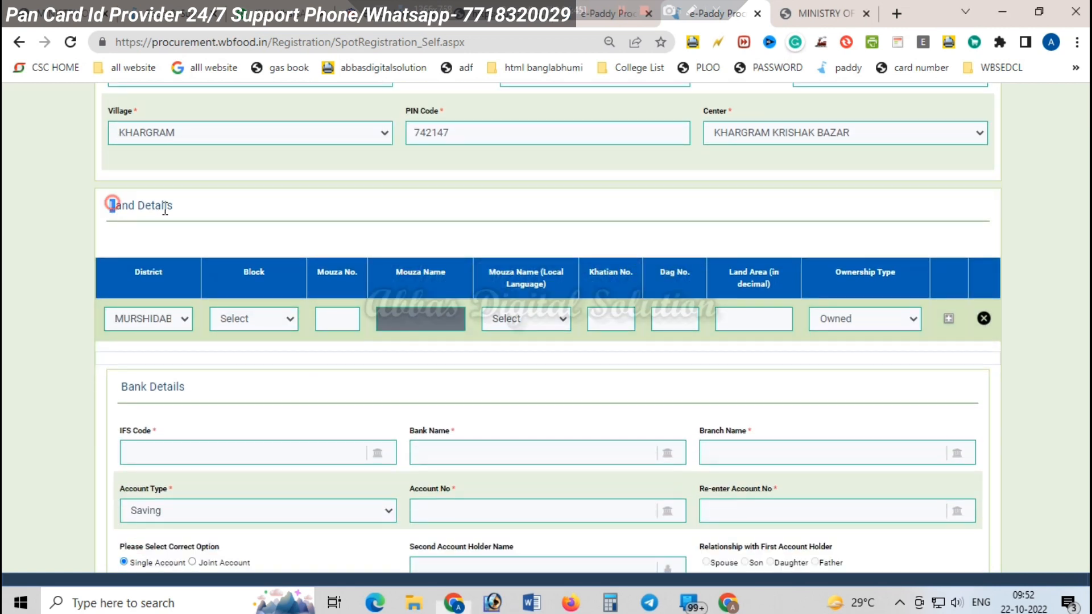
# Step: Set land district MURSHIDABAD, block Khargram and mouza number 139
pyautogui.click(180, 319)
pyautogui.click(179, 319)
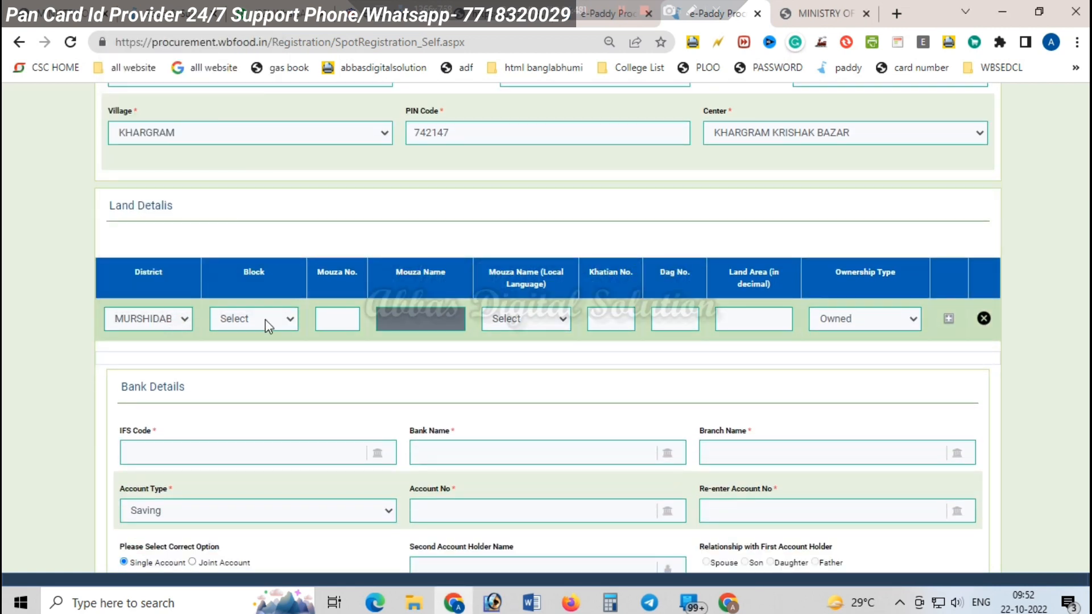
pyautogui.click(265, 319)
pyautogui.click(282, 230)
pyautogui.click(340, 320)
pyautogui.write('139')
# Step: Choose খড়গ্রাম as the local-language mouza name
pyautogui.click(537, 319)
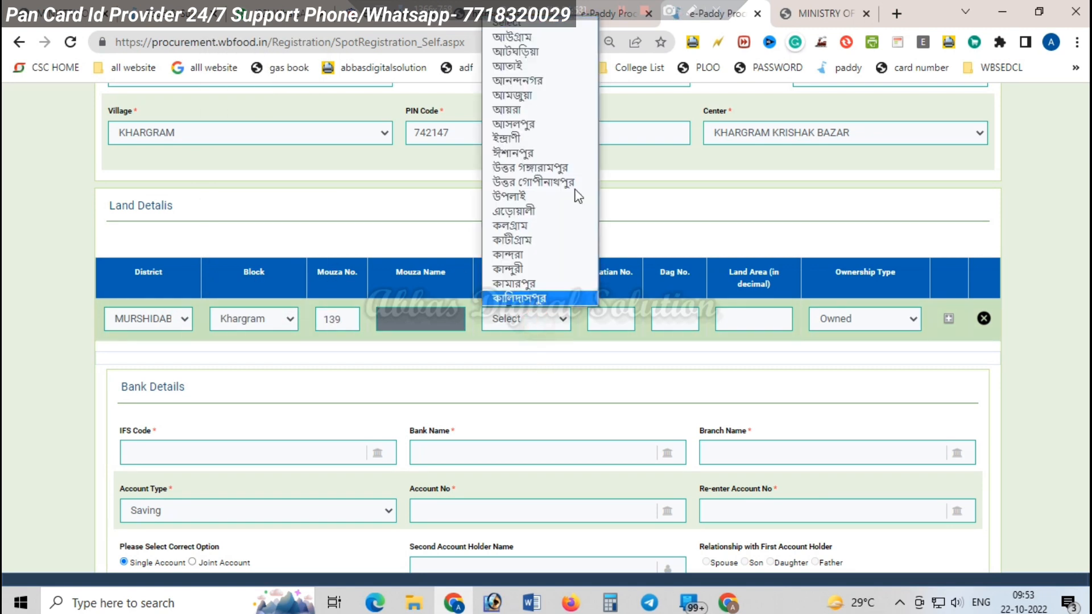
pyautogui.scroll(-4, 562, 200)
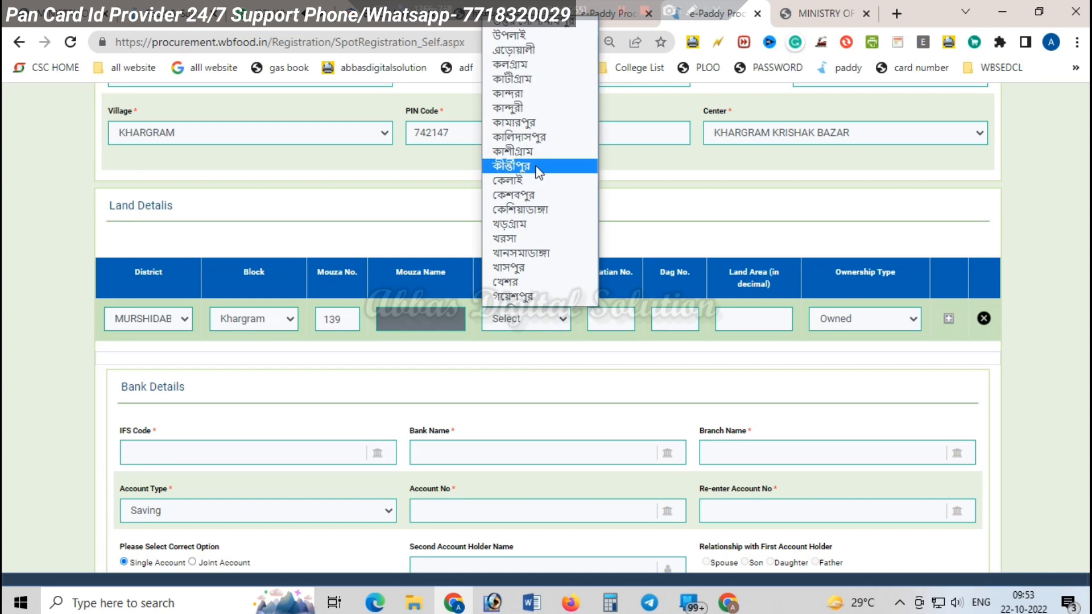
pyautogui.scroll(-4, 531, 188)
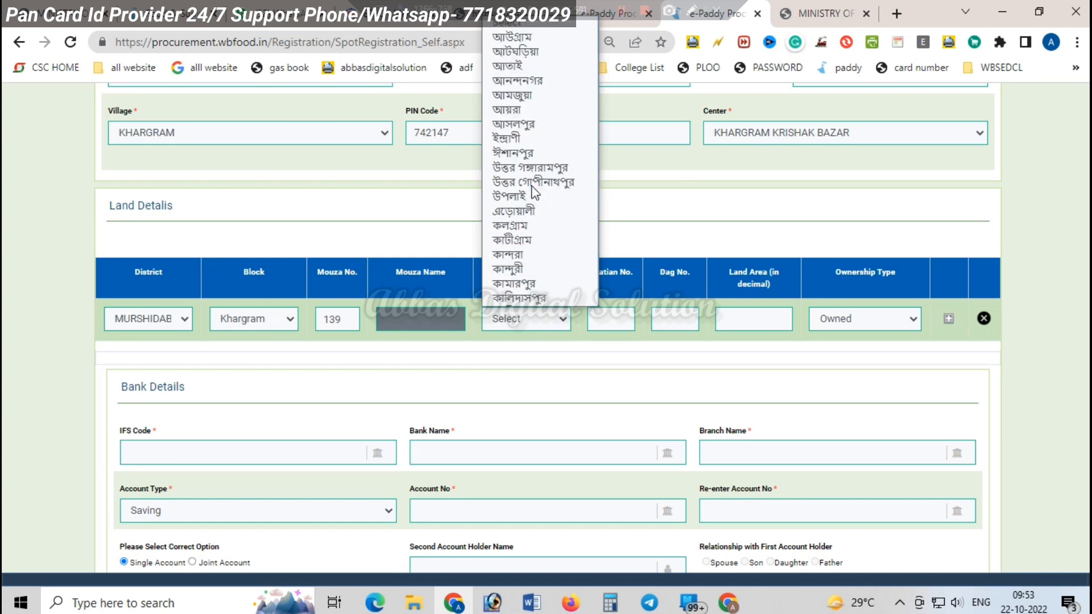
pyautogui.scroll(1, 529, 187)
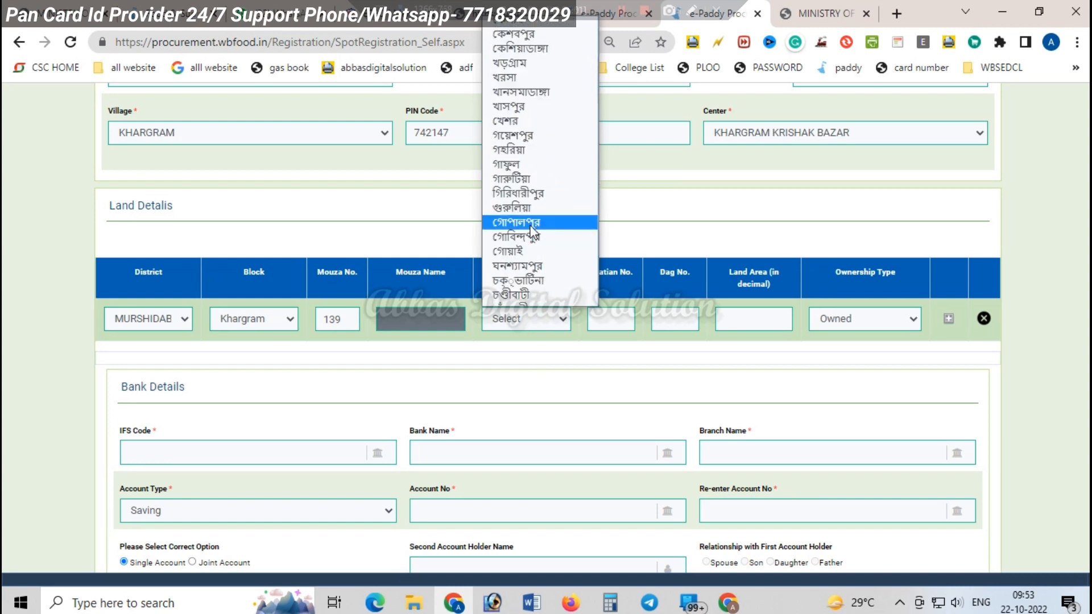
pyautogui.click(523, 63)
# Step: Fill in the khatian and dag numbers and a land area of 0.98
pyautogui.click(617, 315)
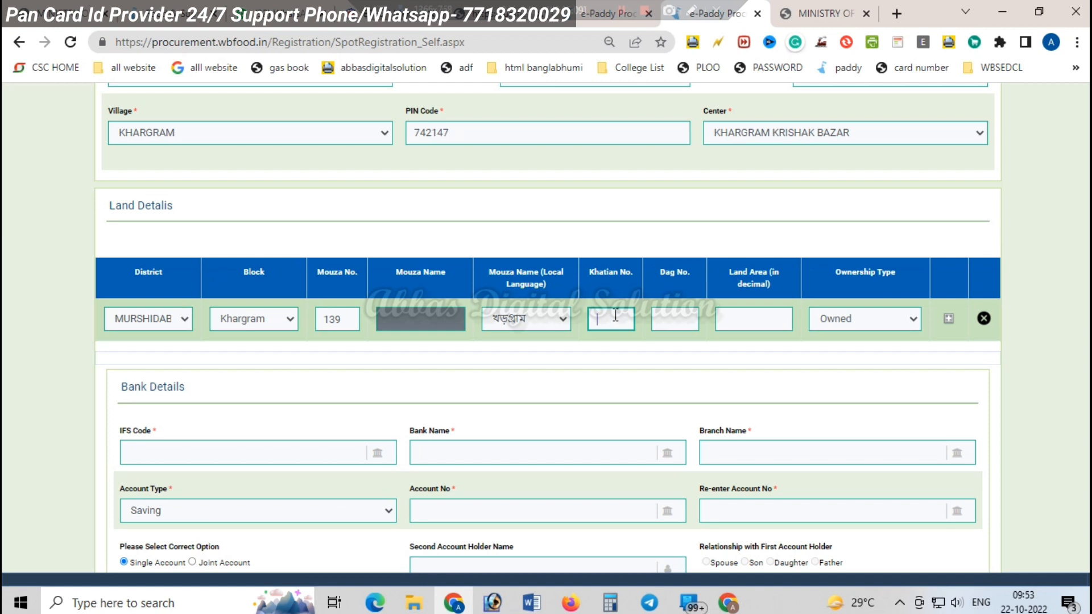
pyautogui.click(675, 316)
pyautogui.click(761, 319)
pyautogui.write('0.98')
pyautogui.scroll(-3, 623, 349)
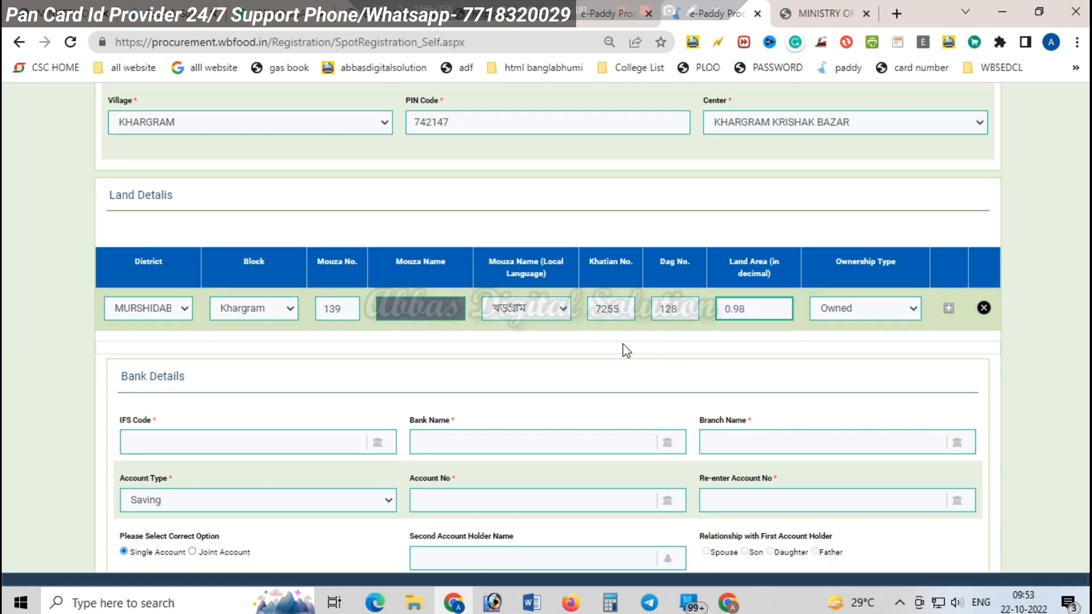
pyautogui.click(234, 300)
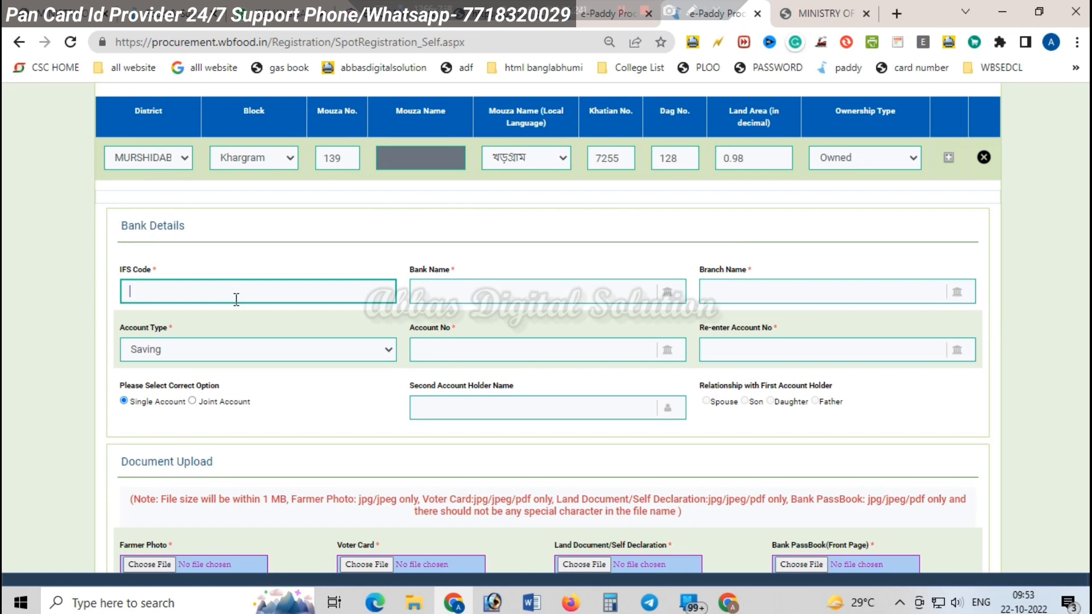
# Step: Enter the bank IFS code and confirm it to fetch BANK OF INDIA, KHARGRAM branch
pyautogui.moveTo(197, 228); pyautogui.dragTo(185, 235)
pyautogui.click(184, 235)
pyautogui.click(182, 289)
pyautogui.click(414, 240)
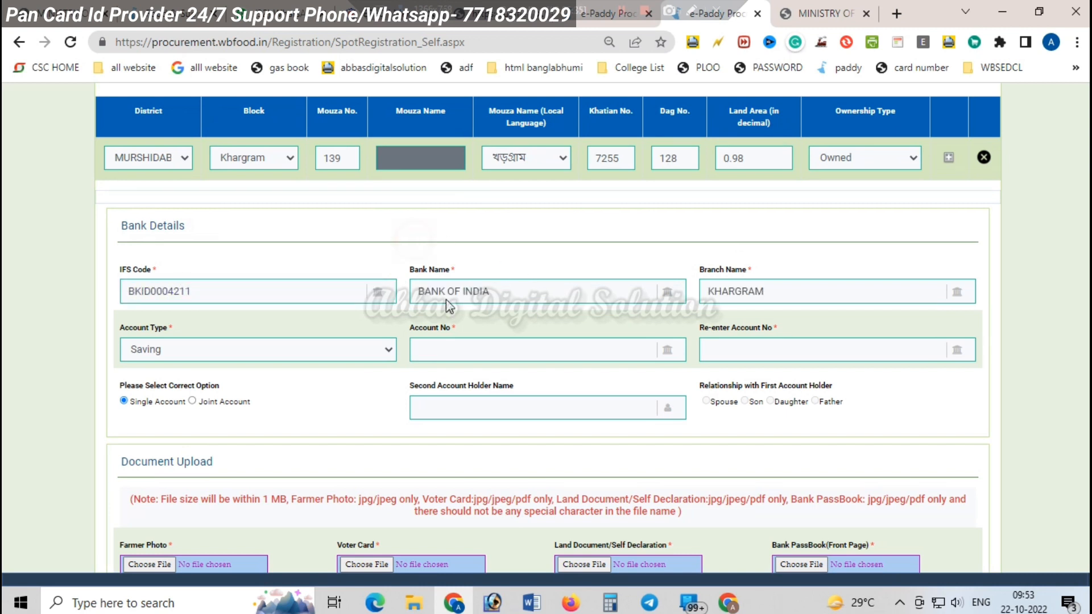
# Step: Enter and re-enter the bank account number, keeping it a Single Account
pyautogui.scroll(-2, 356, 295)
pyautogui.click(451, 271)
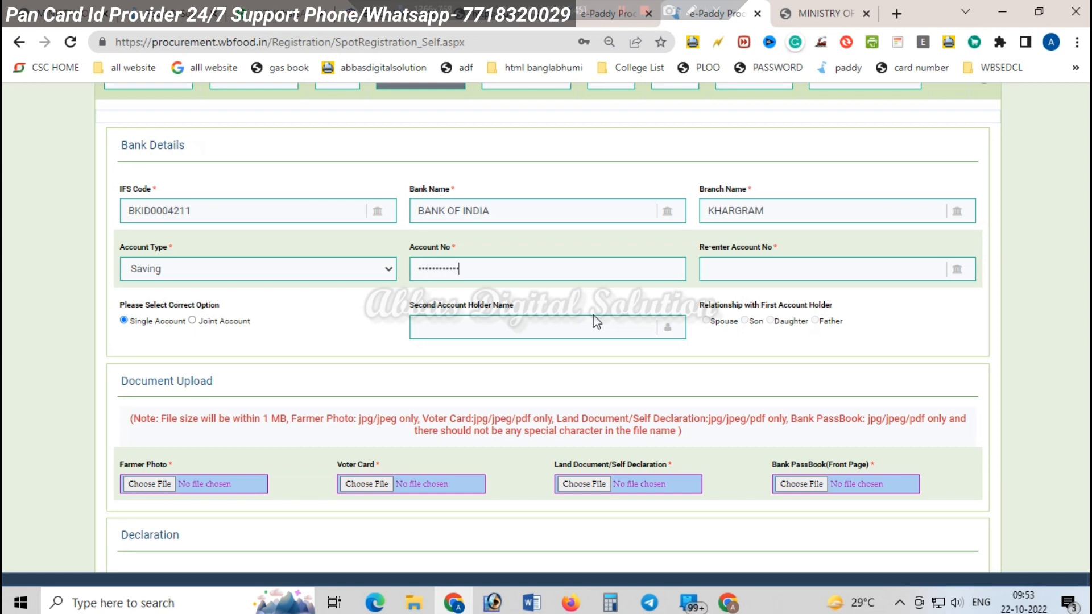
pyautogui.click(744, 269)
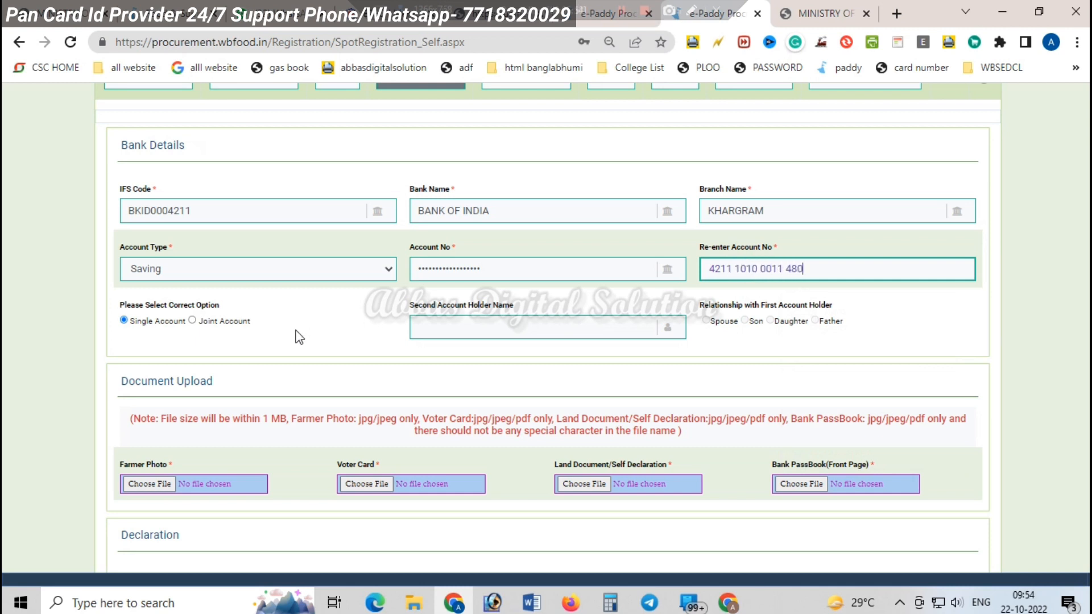
pyautogui.click(324, 398)
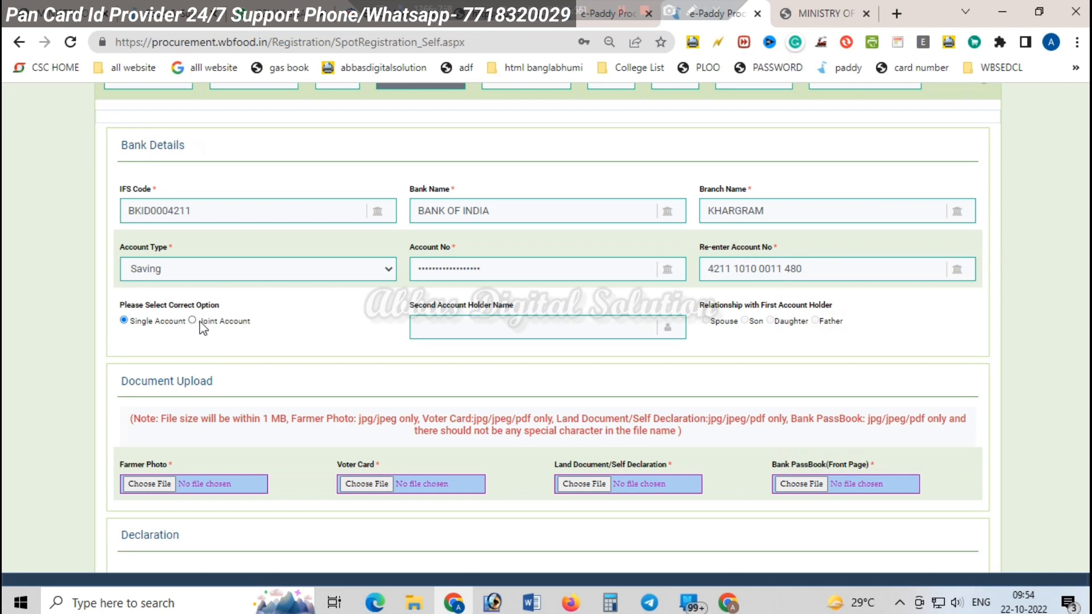
pyautogui.click(192, 320)
pyautogui.click(124, 321)
pyautogui.scroll(-3, 302, 382)
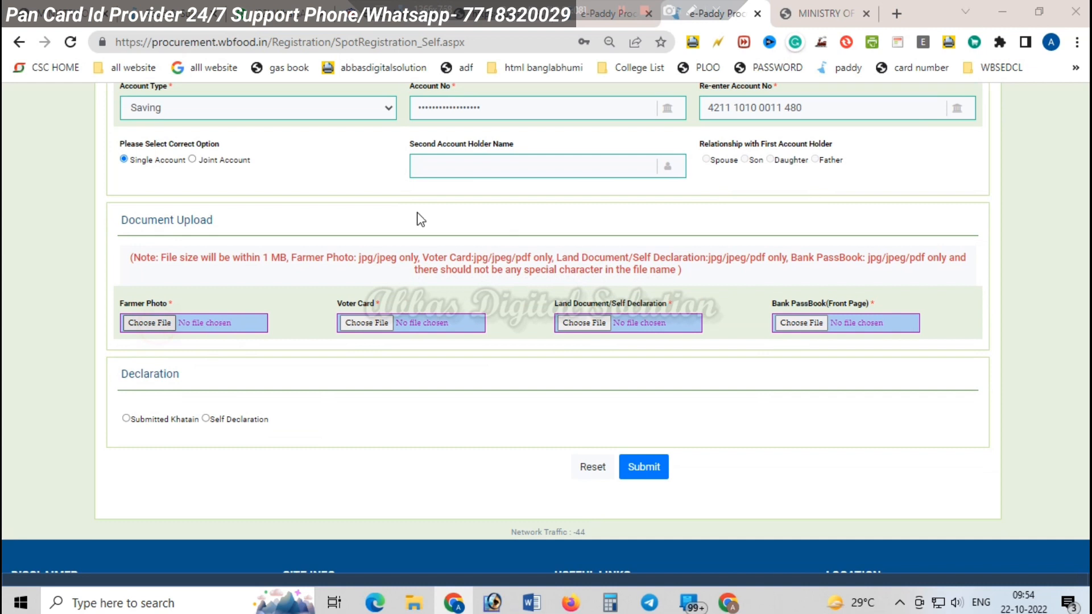
# Step: Extract the CamScanner archive in Desktop > PADDY and attach phto.jpg as the farmer photo
pyautogui.click(147, 321)
pyautogui.click(187, 42)
pyautogui.scroll(-3, 932, 172)
pyautogui.scroll(3, 631, 250)
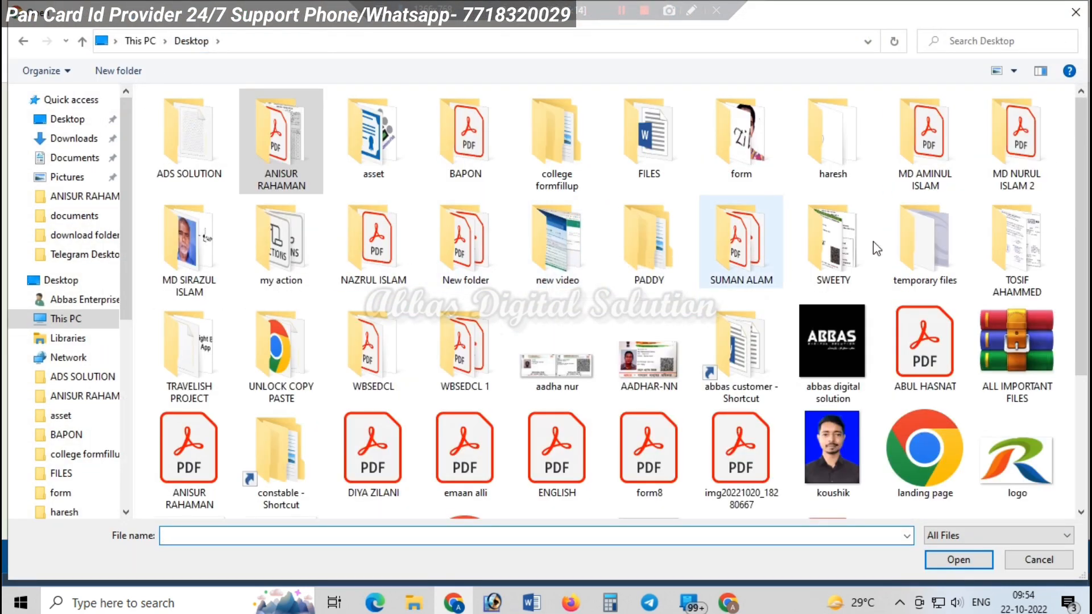
pyautogui.doubleClick(658, 257)
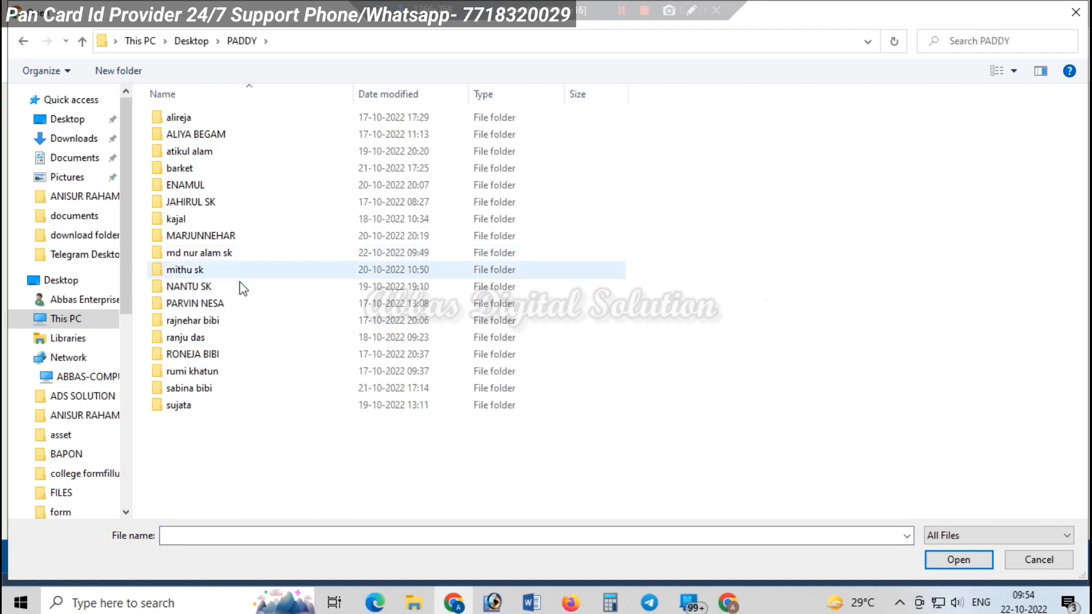
pyautogui.doubleClick(246, 254)
pyautogui.rightClick(198, 145)
pyautogui.click(260, 251)
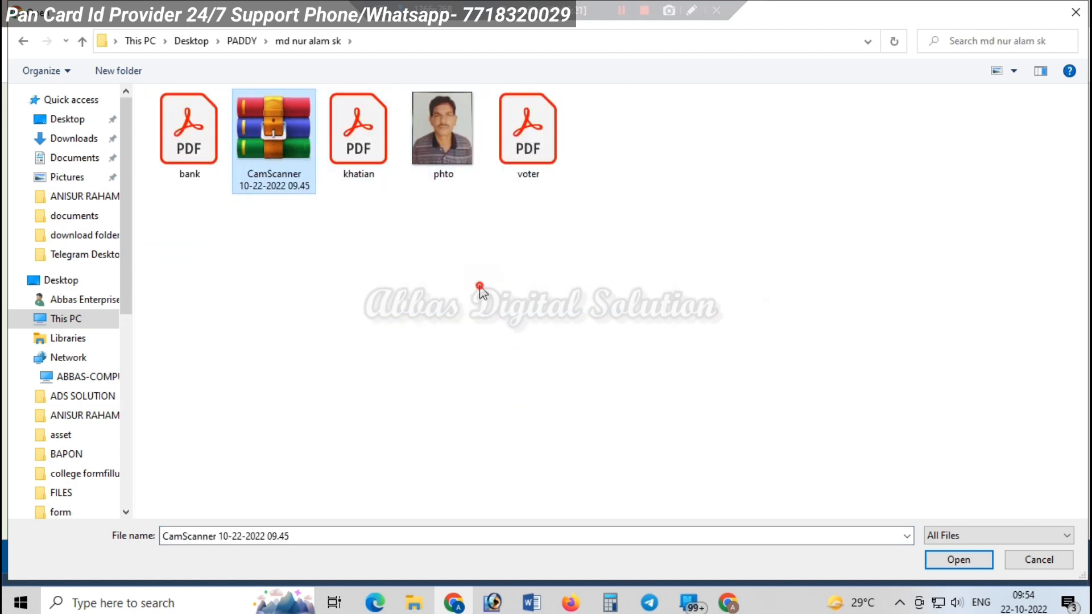
pyautogui.click(452, 146)
pyautogui.click(961, 559)
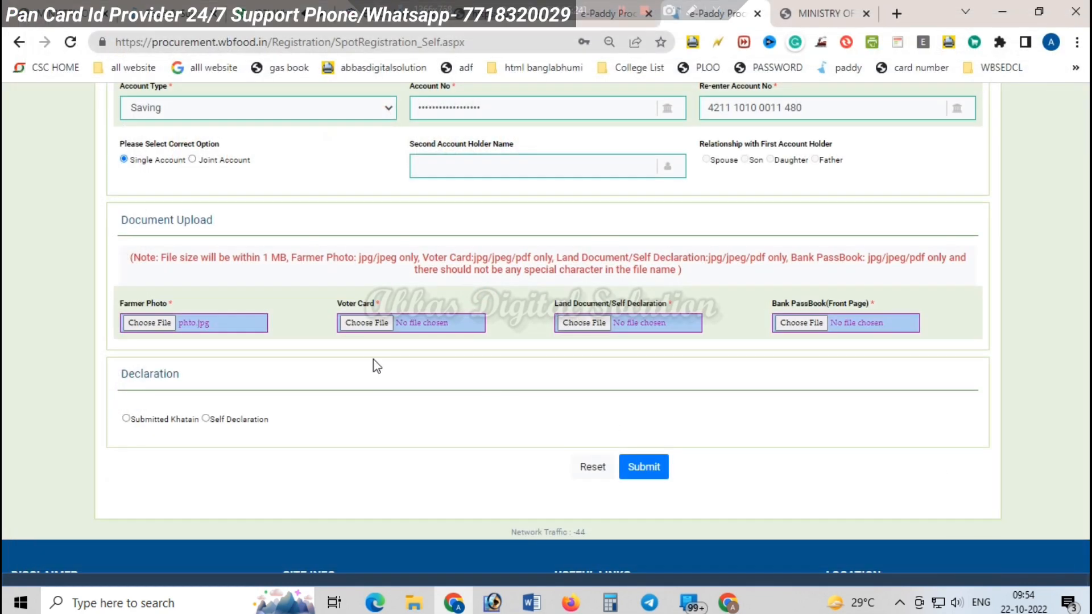
# Step: Attach voter.pdf, khatian.pdf and bank.pdf as the voter card, land document and bank passbook
pyautogui.click(372, 328)
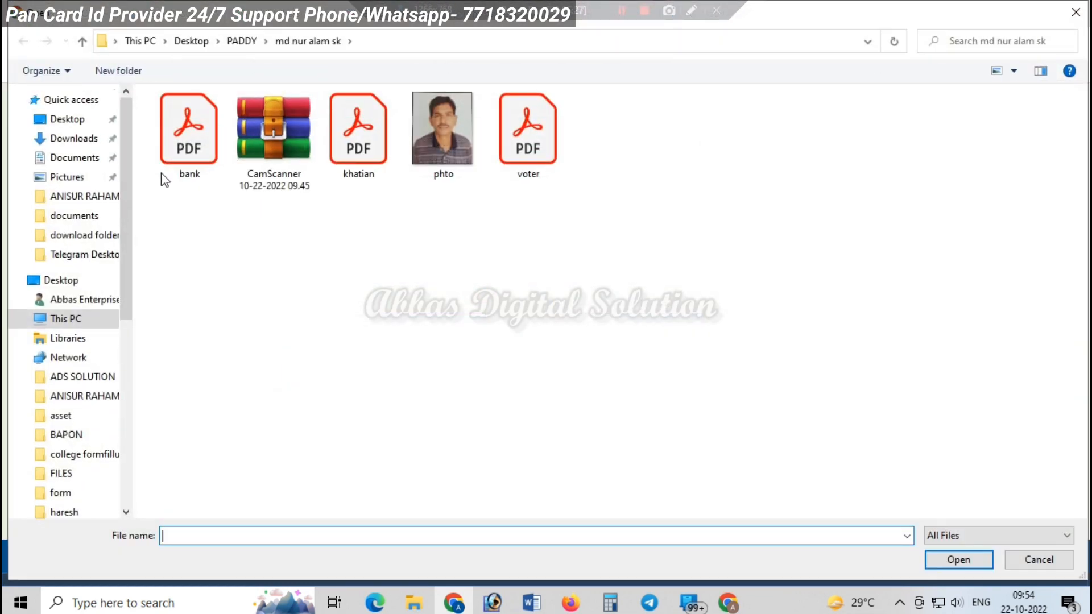
pyautogui.click(528, 136)
pyautogui.click(958, 560)
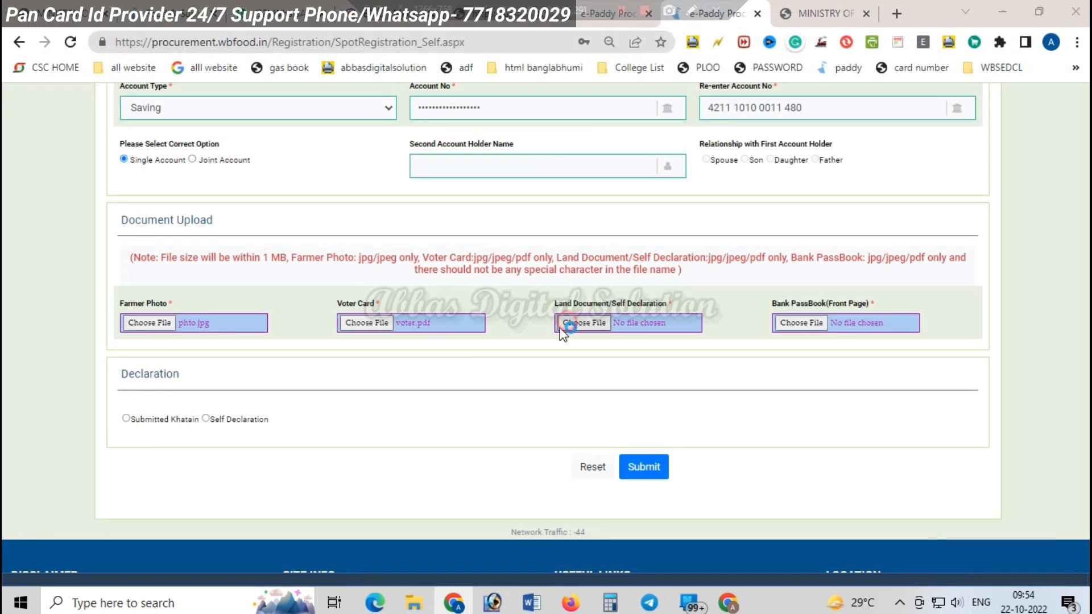
pyautogui.click(591, 324)
pyautogui.click(358, 133)
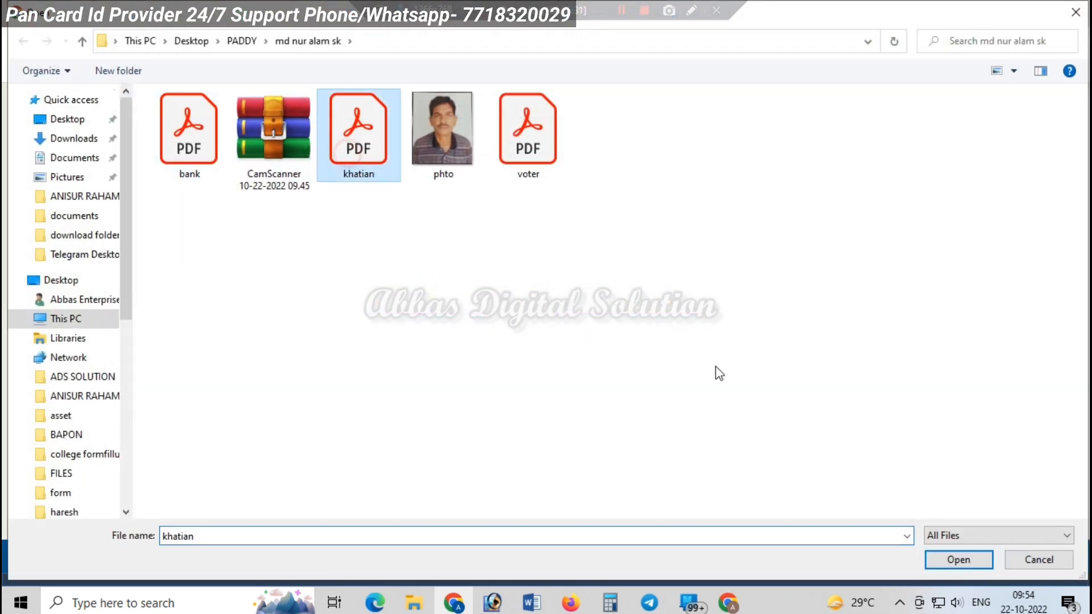
pyautogui.click(958, 560)
pyautogui.click(774, 329)
pyautogui.click(190, 161)
pyautogui.click(958, 560)
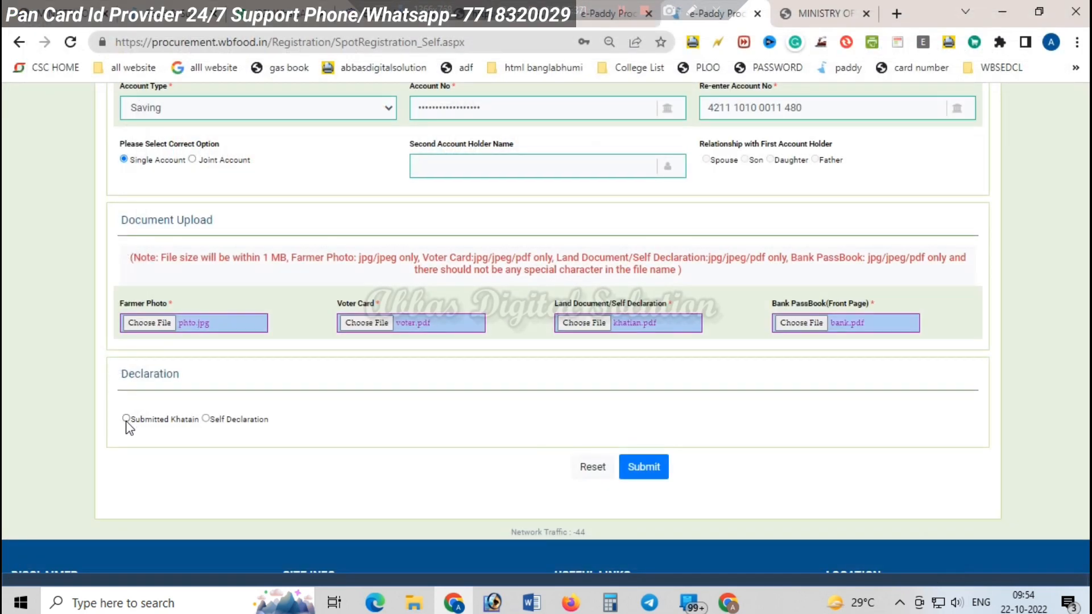
pyautogui.scroll(15, 568, 313)
# Step: Set the declaration to Submitted Khatain rather than Self Declaration
pyautogui.scroll(-13, 581, 329)
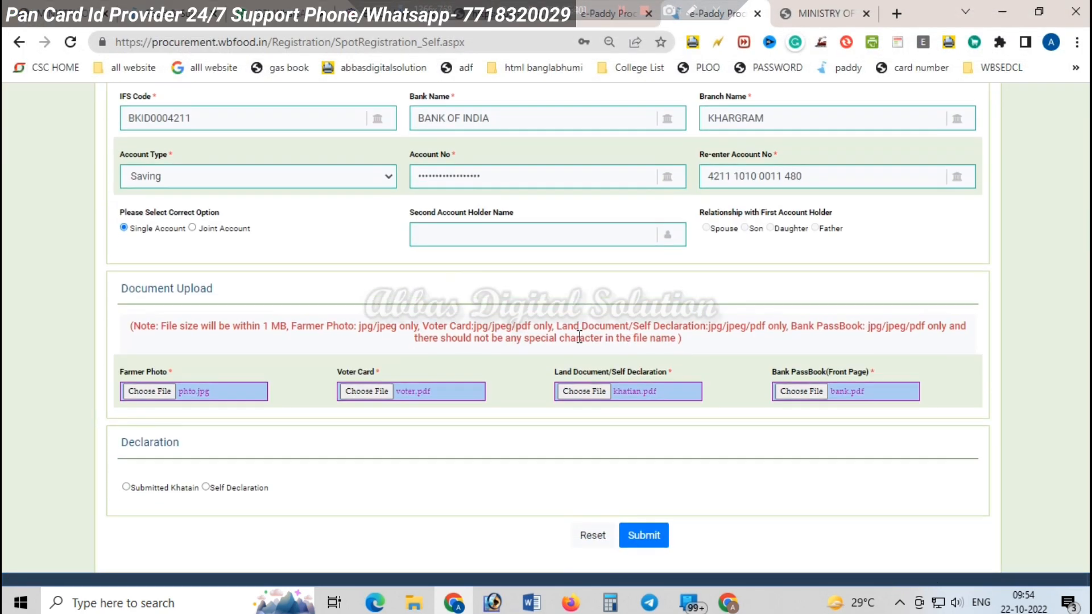
pyautogui.click(126, 481)
pyautogui.click(207, 481)
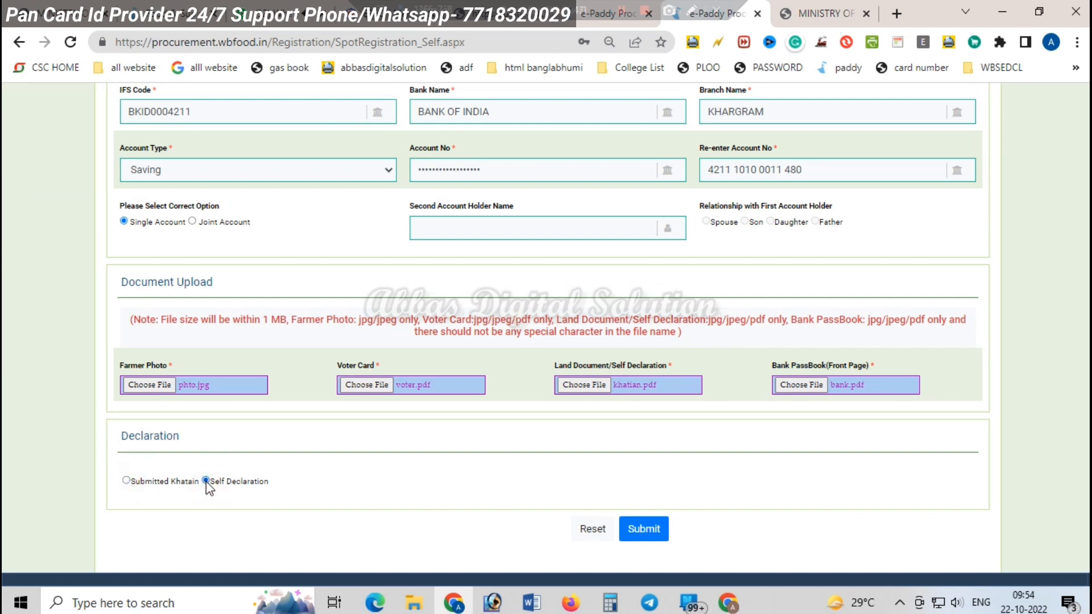
pyautogui.click(126, 481)
# Step: Submit the registration form and confirm it in the Preview dialog
pyautogui.scroll(3, 575, 309)
pyautogui.scroll(2, 616, 251)
pyautogui.scroll(-2, 626, 284)
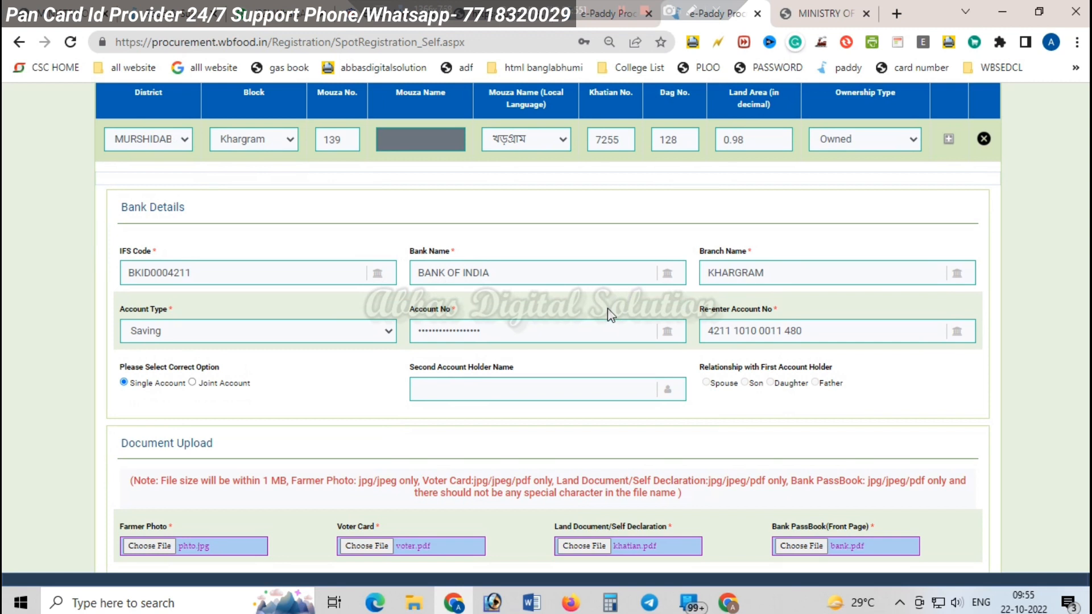
pyautogui.scroll(-3, 607, 313)
pyautogui.scroll(-2, 601, 327)
pyautogui.click(646, 441)
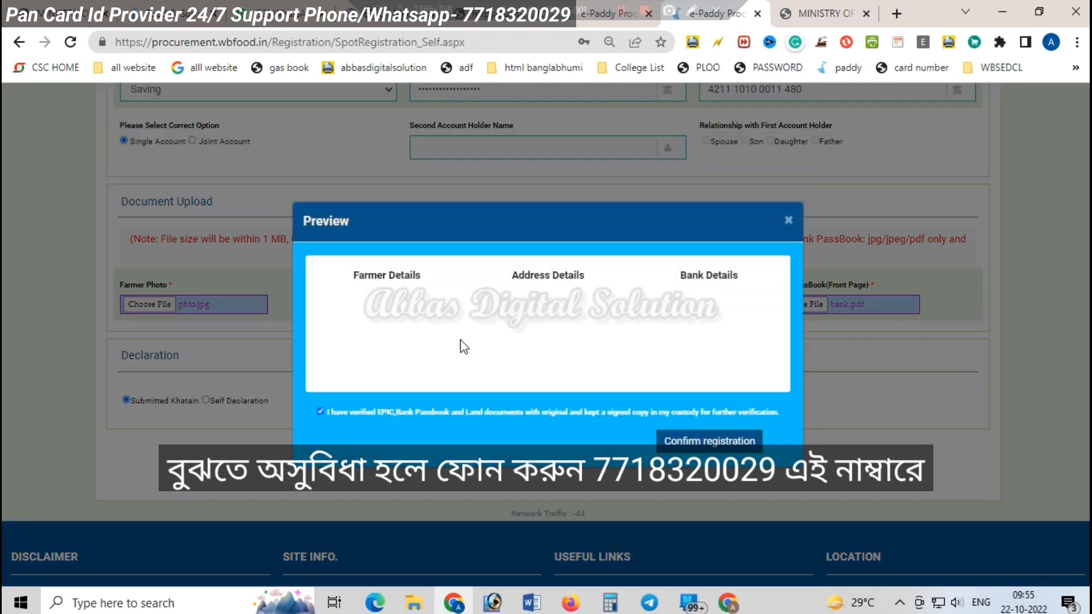
pyautogui.click(688, 442)
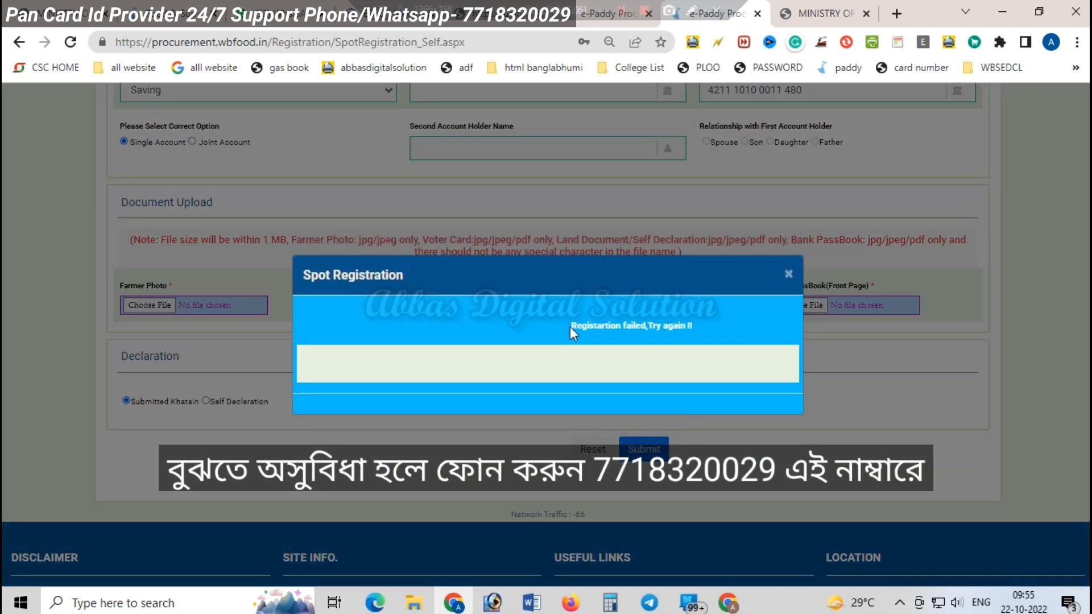
# Step: Dismiss the failure message and reattach phto.jpg as farmer photo and voter.pdf as voter card
pyautogui.click(787, 274)
pyautogui.click(152, 305)
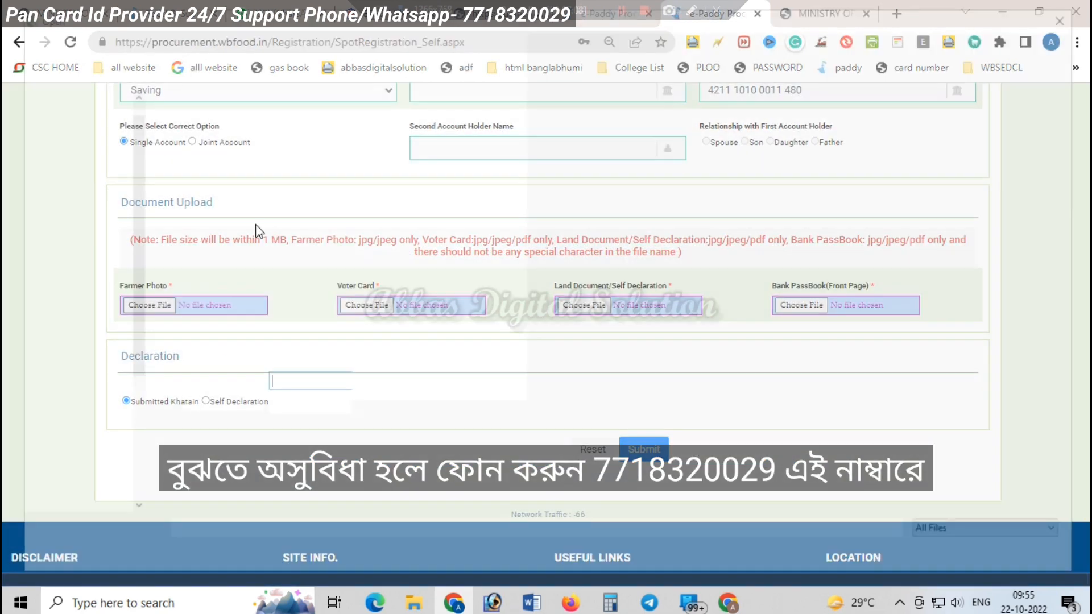
pyautogui.click(456, 170)
pyautogui.click(957, 559)
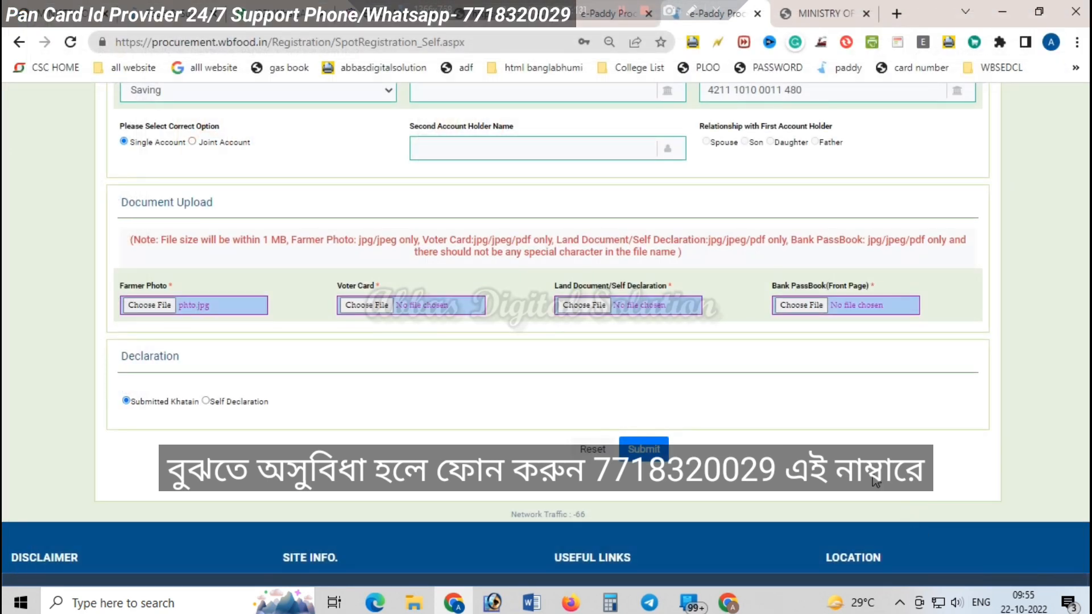
pyautogui.click(360, 304)
pyautogui.click(527, 134)
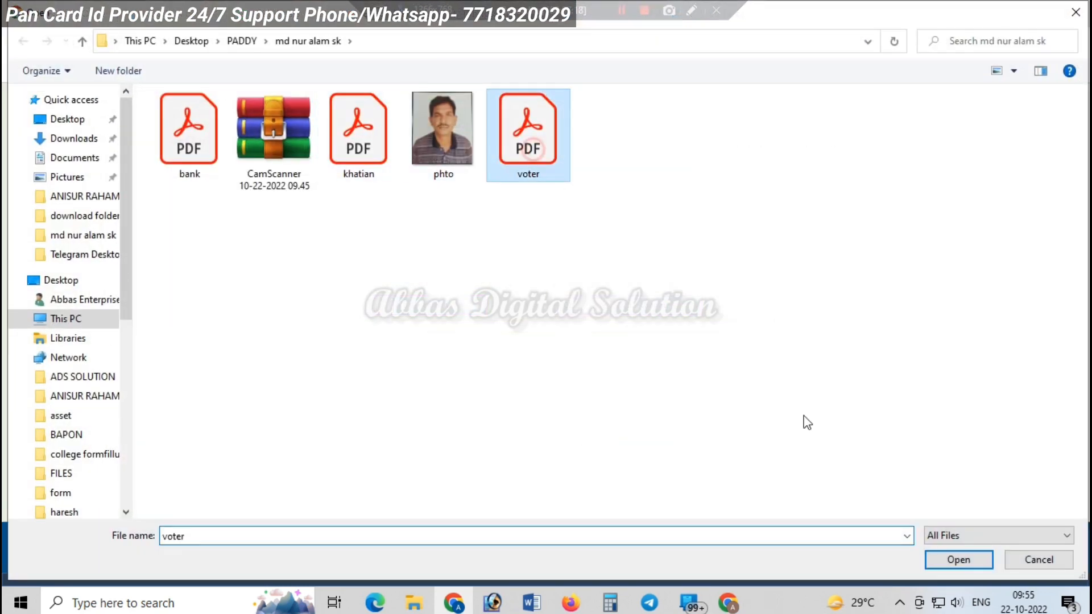
pyautogui.click(956, 559)
# Step: Reattach khatian.pdf as the land document and bank.pdf as the bank passbook
pyautogui.click(584, 304)
pyautogui.click(358, 134)
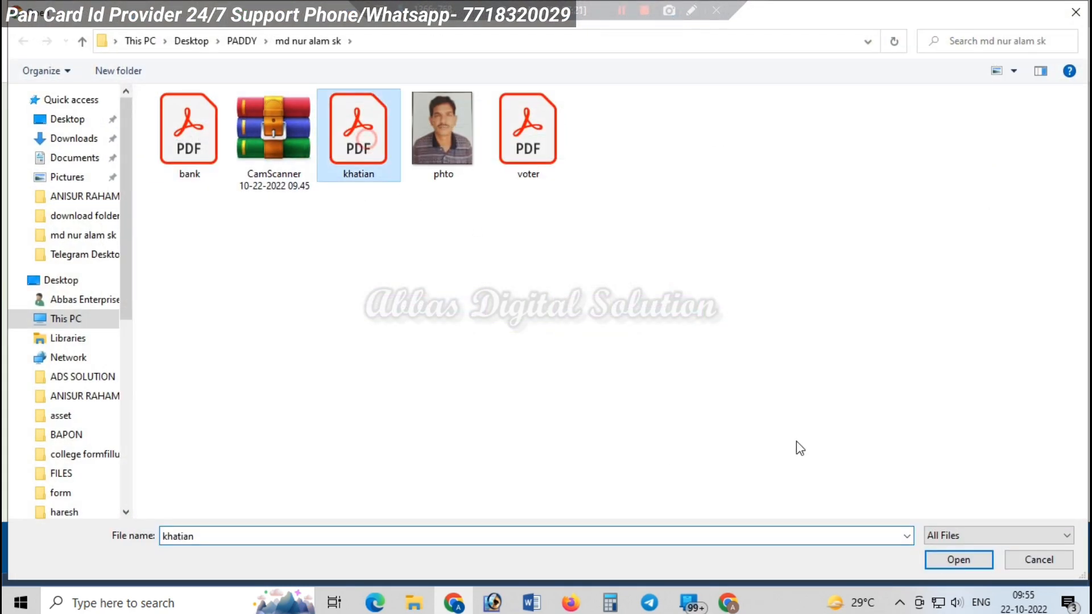
pyautogui.click(943, 559)
pyautogui.click(796, 304)
pyautogui.click(204, 146)
pyautogui.click(959, 560)
# Step: Re-enter the account number, resubmit and confirm, then close the failed-registration message
pyautogui.scroll(2, 500, 296)
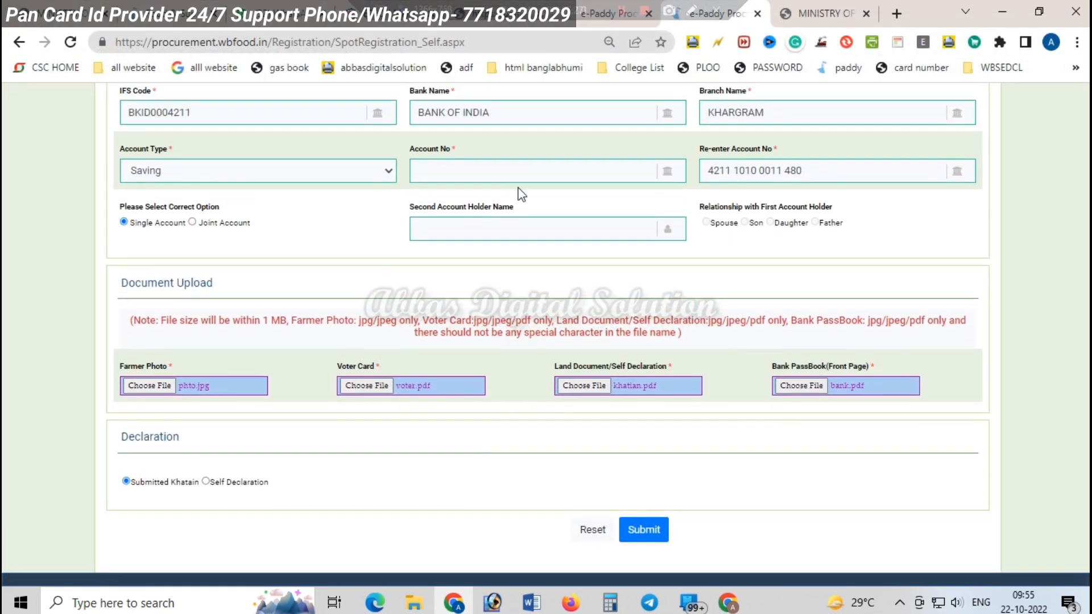
pyautogui.write('4')
pyautogui.click(648, 529)
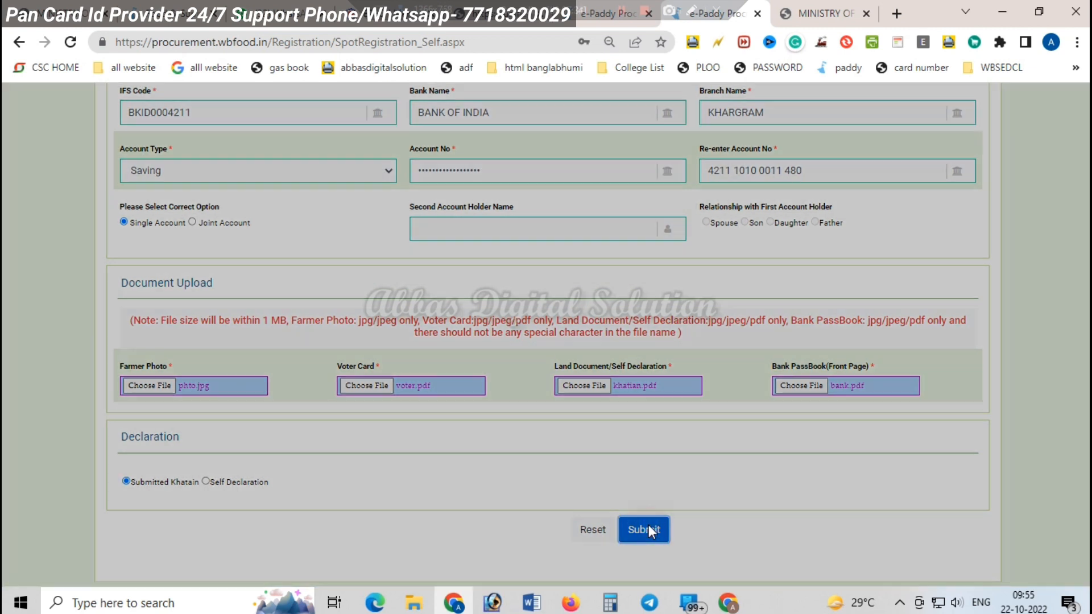
pyautogui.click(693, 435)
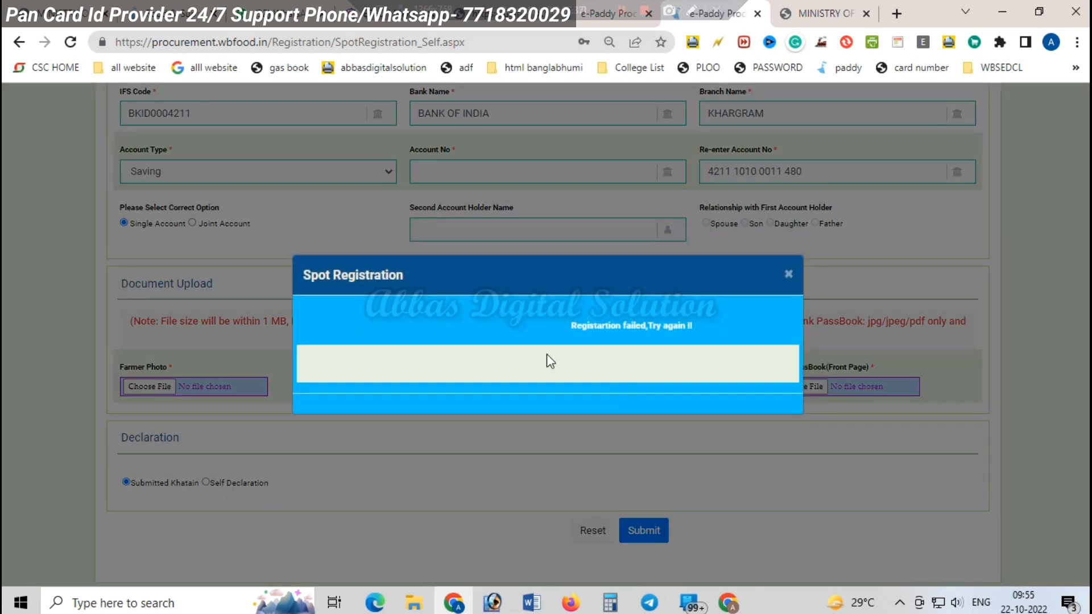
pyautogui.click(788, 274)
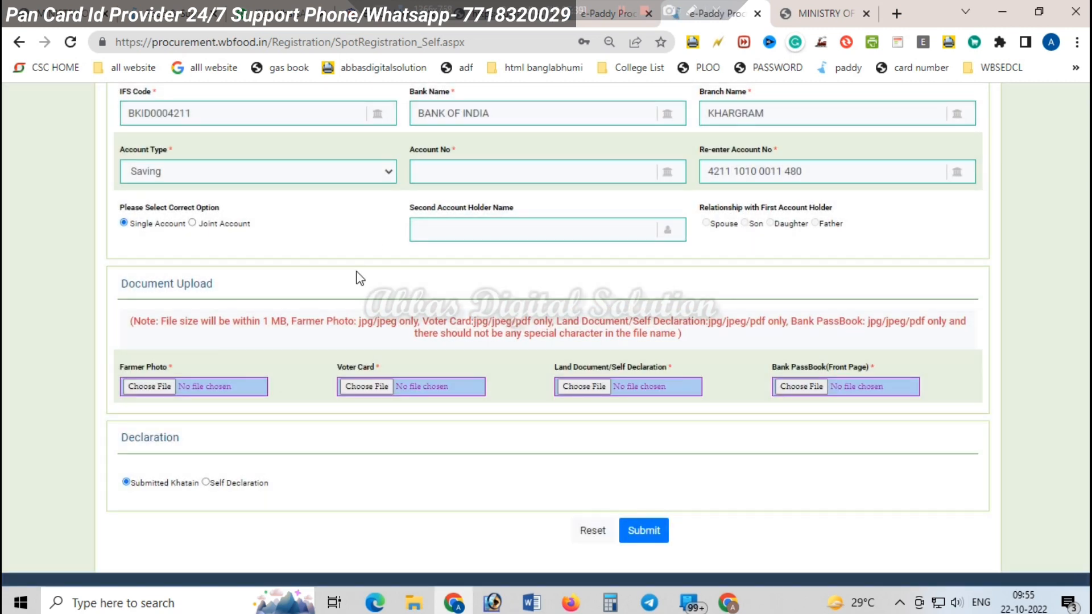
pyautogui.click(414, 603)
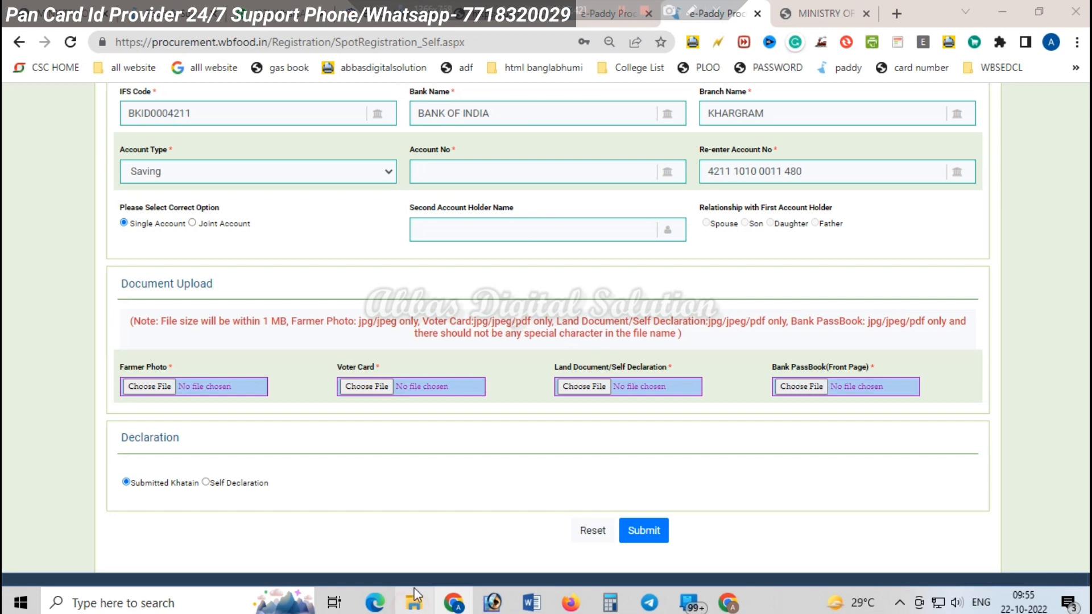
pyautogui.doubleClick(672, 166)
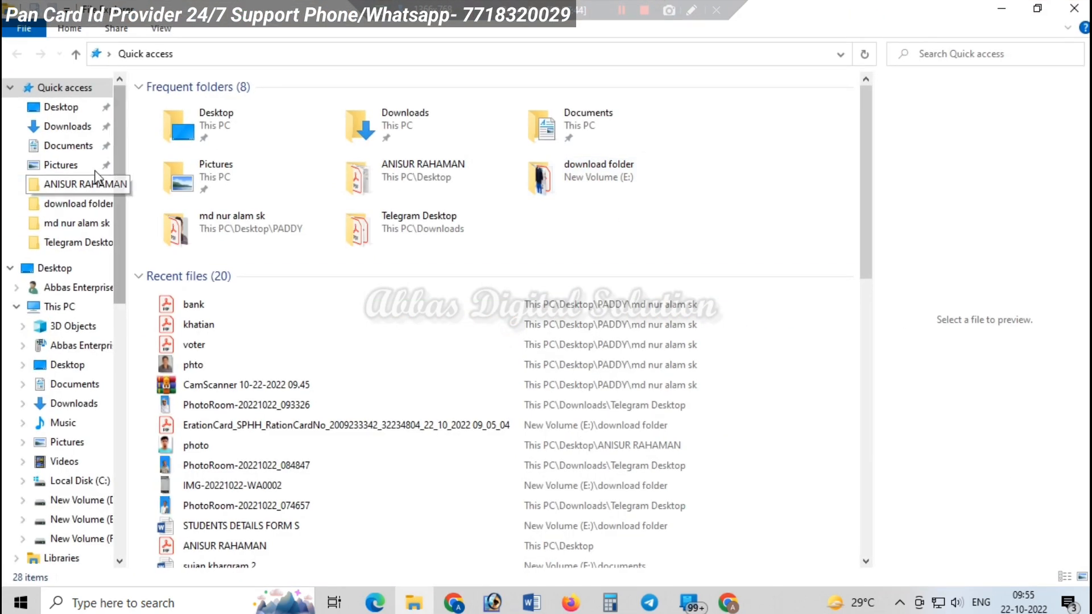
pyautogui.click(55, 110)
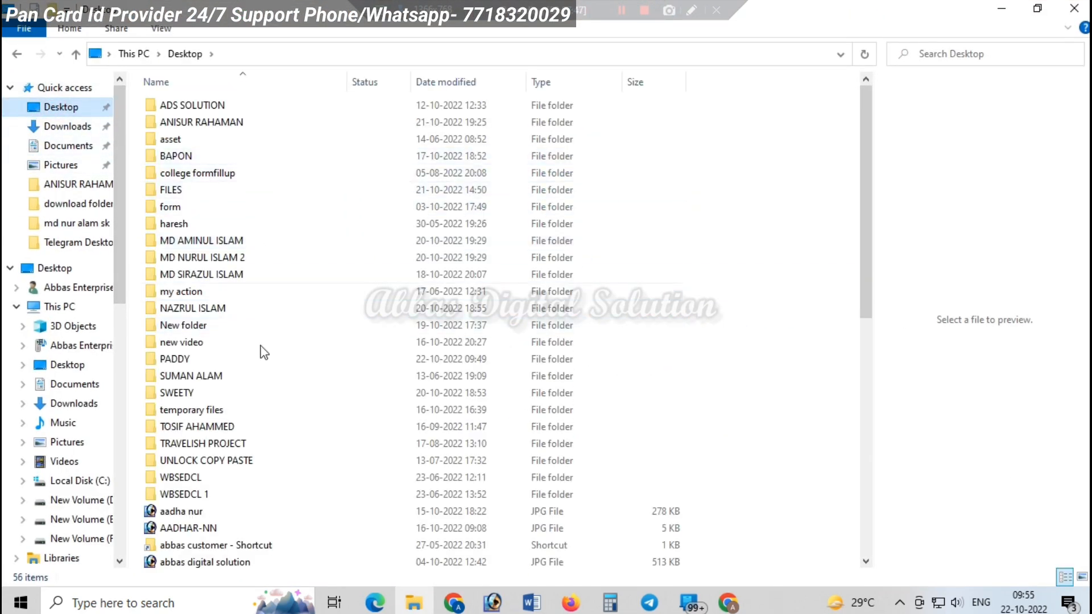
pyautogui.doubleClick(228, 358)
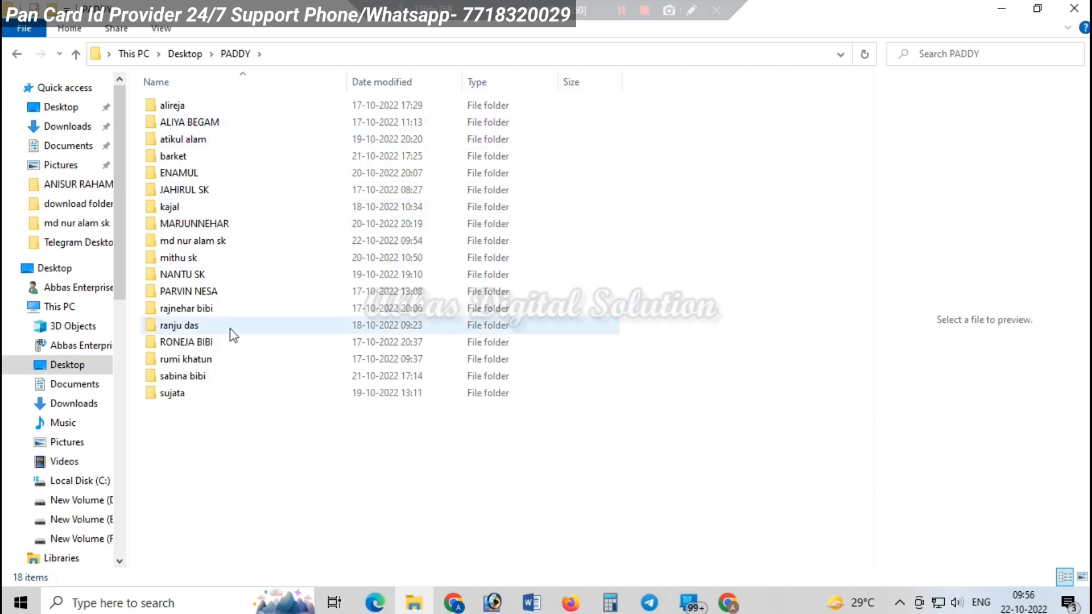
pyautogui.doubleClick(243, 240)
pyautogui.moveTo(680, 240); pyautogui.dragTo(169, 91)
pyautogui.hotkey('alt', 'Tab')
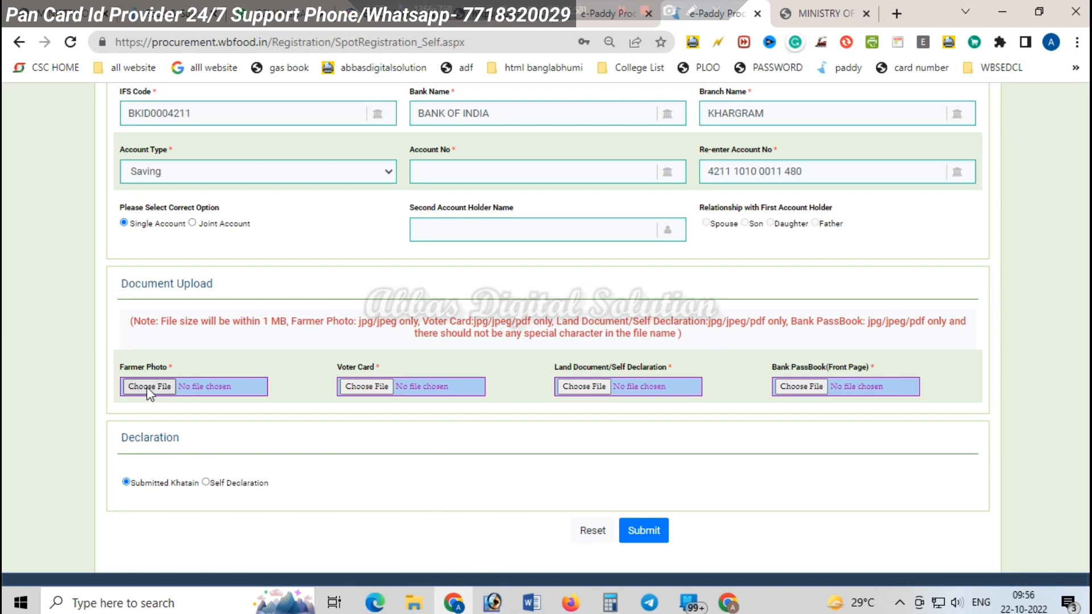
# Step: Re-enter the account number and reattach phto.jpg as the farmer photo using All Files
pyautogui.click(523, 171)
pyautogui.click(151, 386)
pyautogui.click(418, 126)
pyautogui.click(934, 540)
pyautogui.click(929, 450)
pyautogui.click(957, 559)
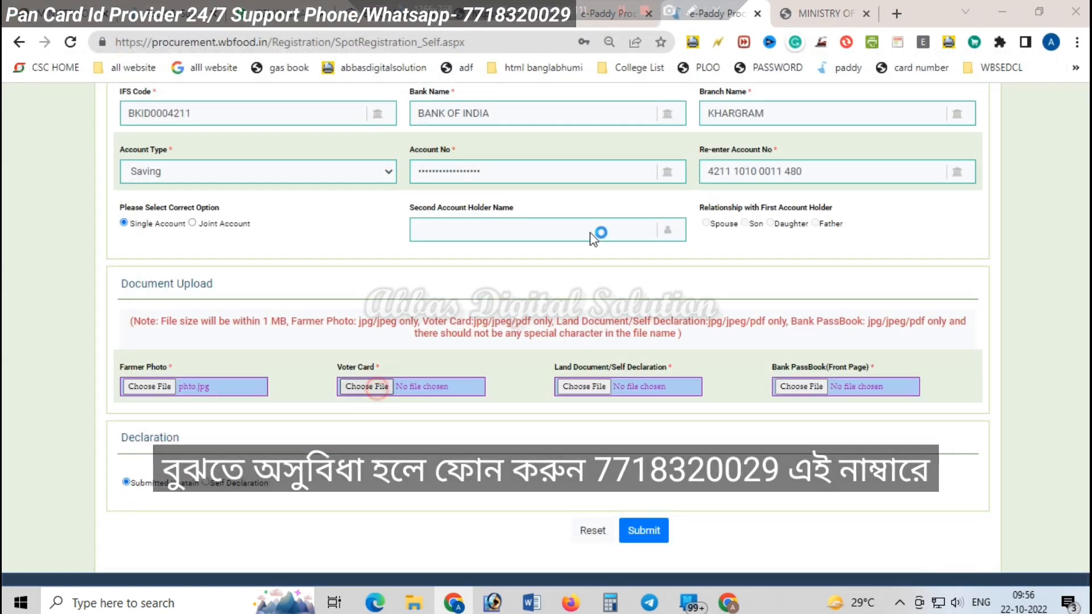
# Step: Attach voter.pdf to the Voter Card field and khatian.pdf to the Land Document field
pyautogui.click(366, 517)
pyautogui.click(528, 158)
pyautogui.click(965, 565)
pyautogui.click(596, 388)
pyautogui.click(378, 149)
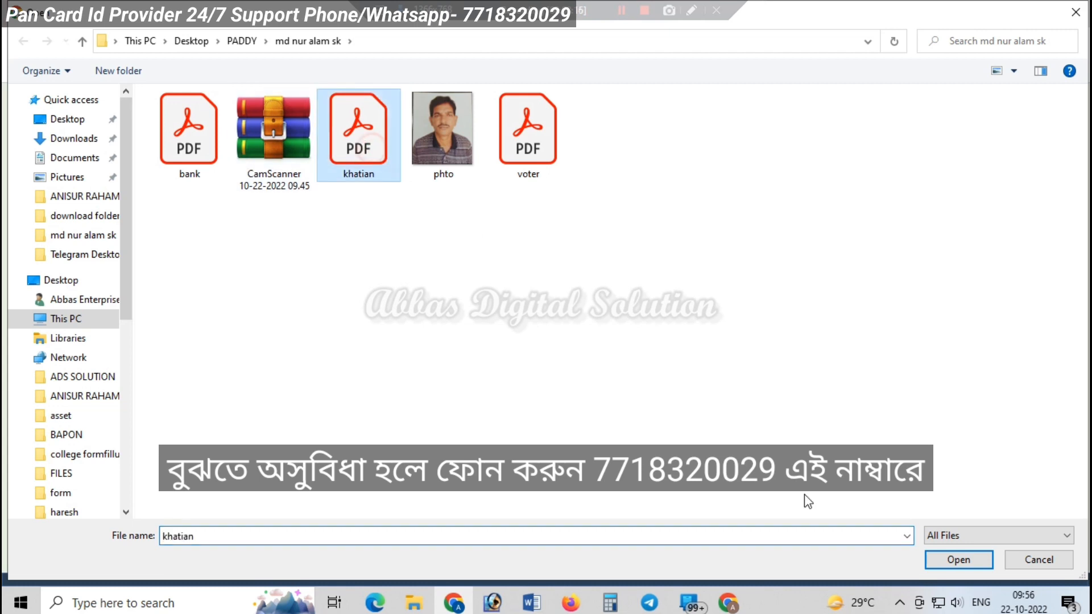
pyautogui.click(961, 562)
# Step: Attach bank.pdf to the Bank PassBook field and submit the form for preview
pyautogui.click(801, 391)
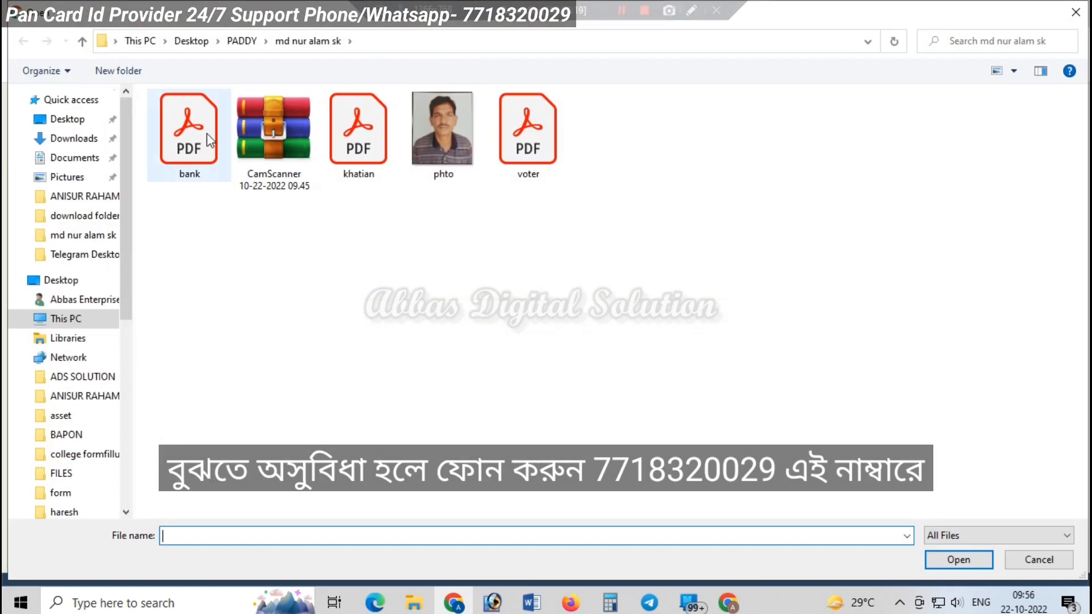
pyautogui.click(189, 136)
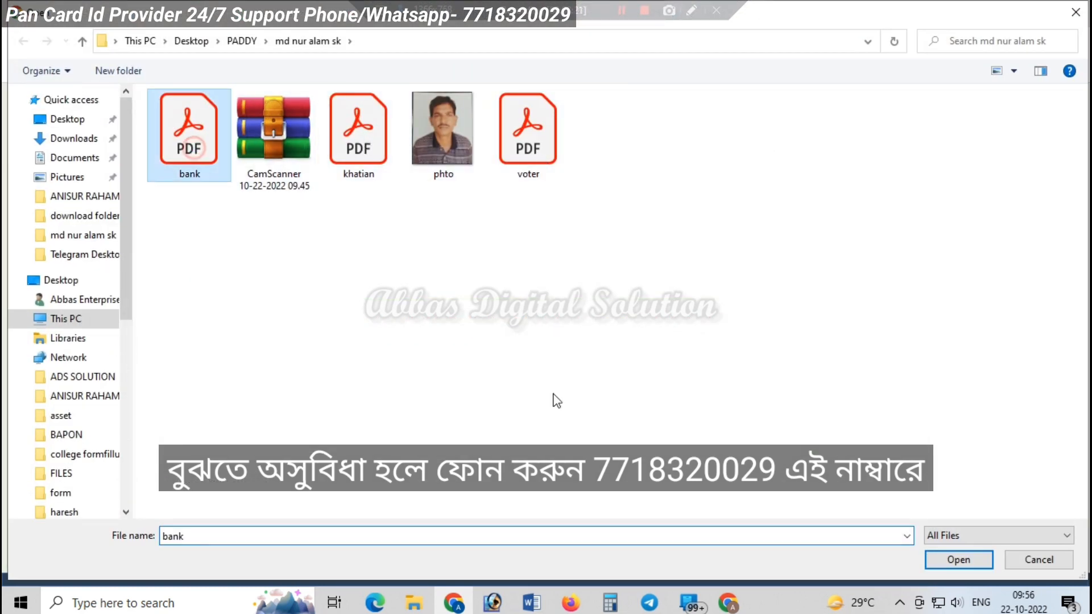
pyautogui.click(959, 561)
pyautogui.scroll(-1, 178, 419)
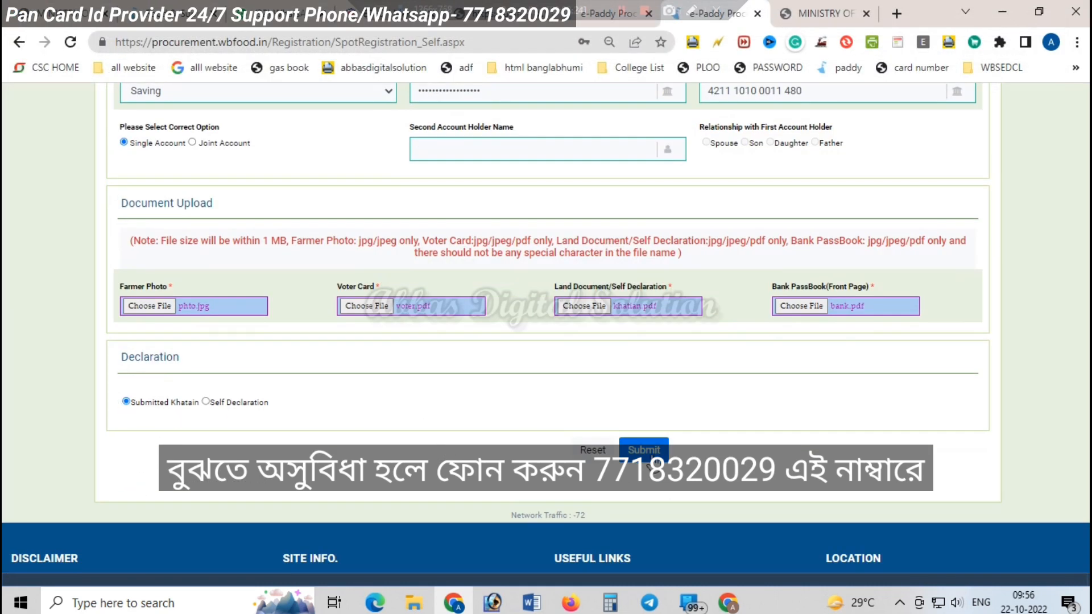
pyautogui.click(644, 449)
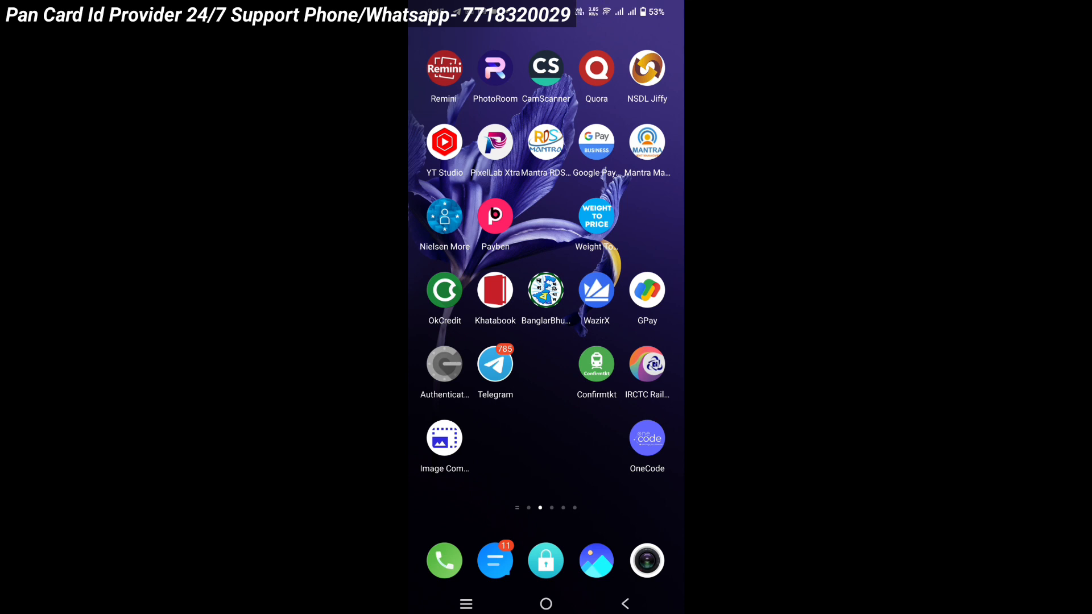
# Step: Launch CamScanner, start a camera scan and check the HD resolution setting
pyautogui.click(545, 69)
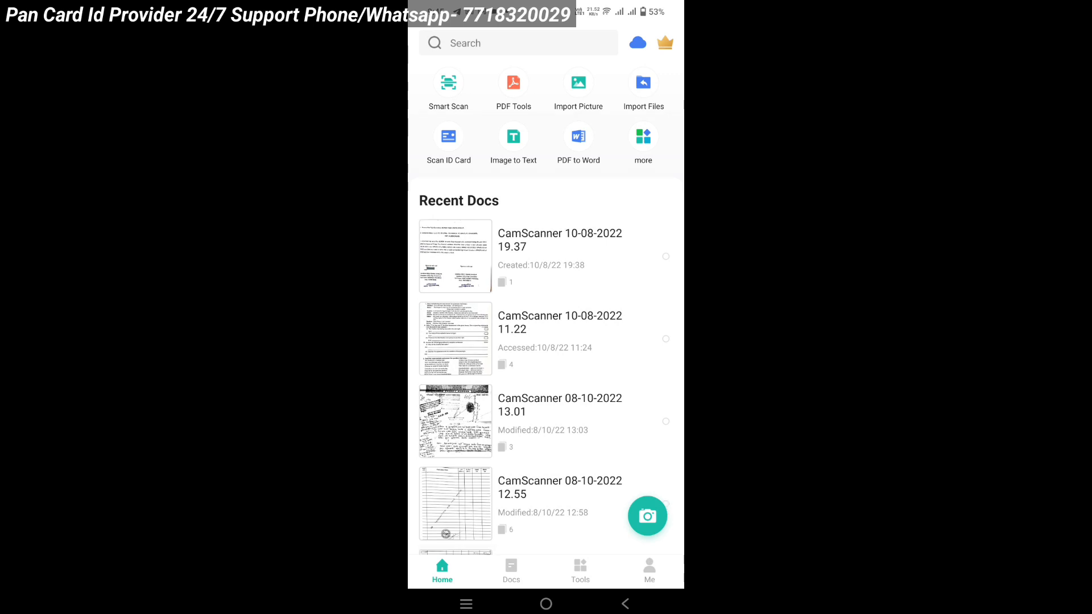
pyautogui.click(647, 515)
pyautogui.click(484, 36)
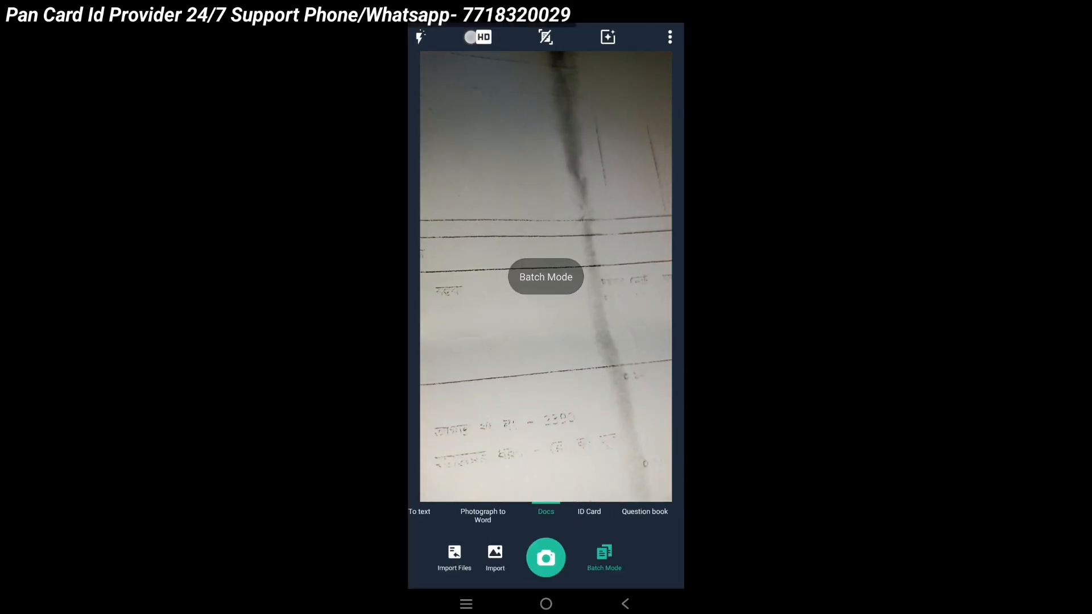
pyautogui.scroll(-5, 492, 319)
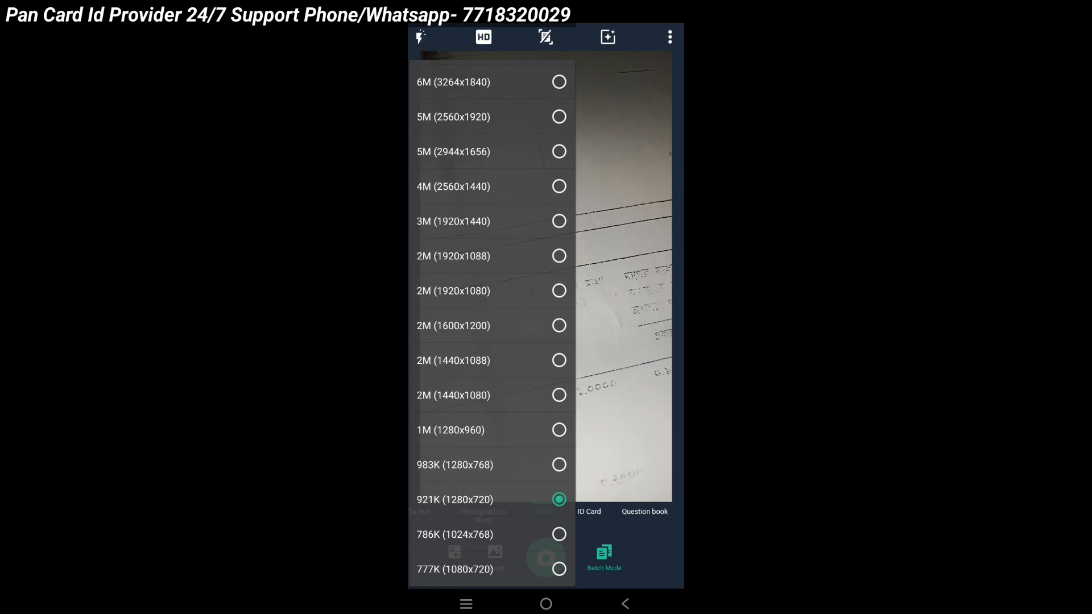
pyautogui.press('Escape')
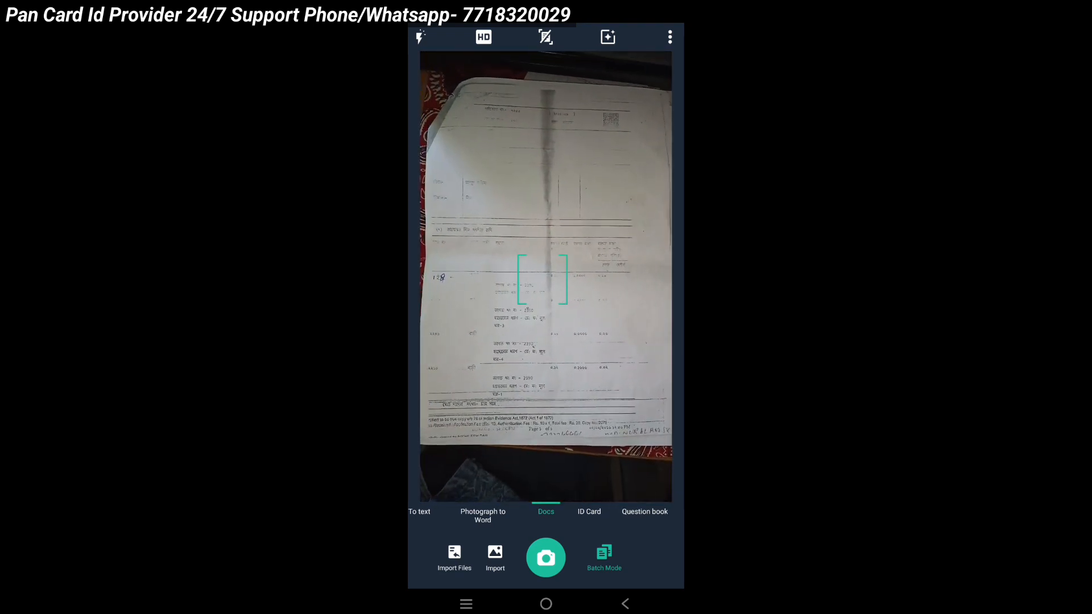
# Step: Capture the land record, voter ID card and bank passbook, then accept the three pages
pyautogui.click(545, 558)
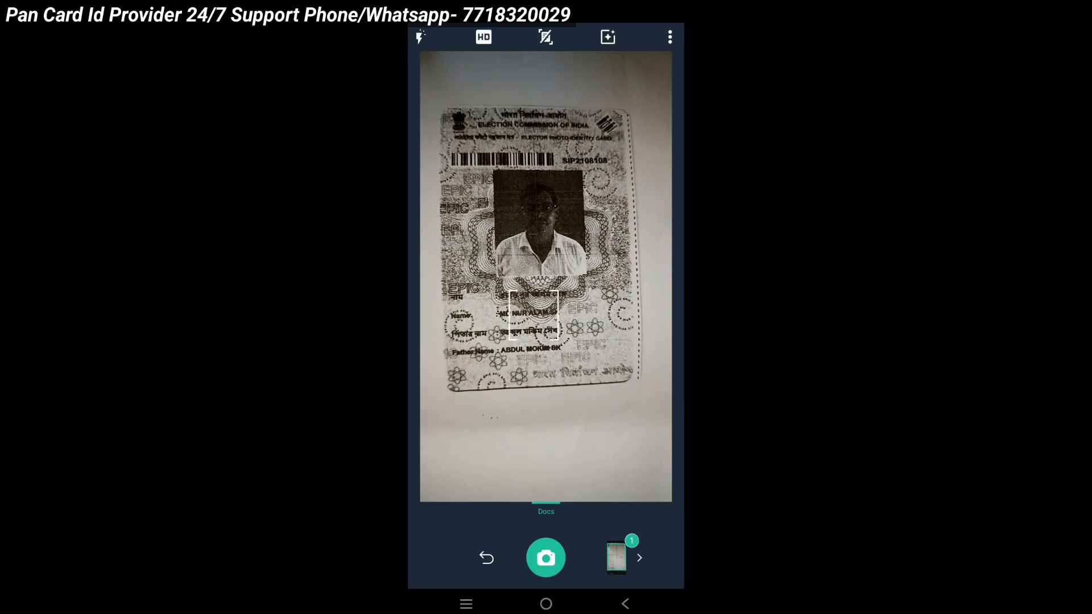
pyautogui.click(545, 558)
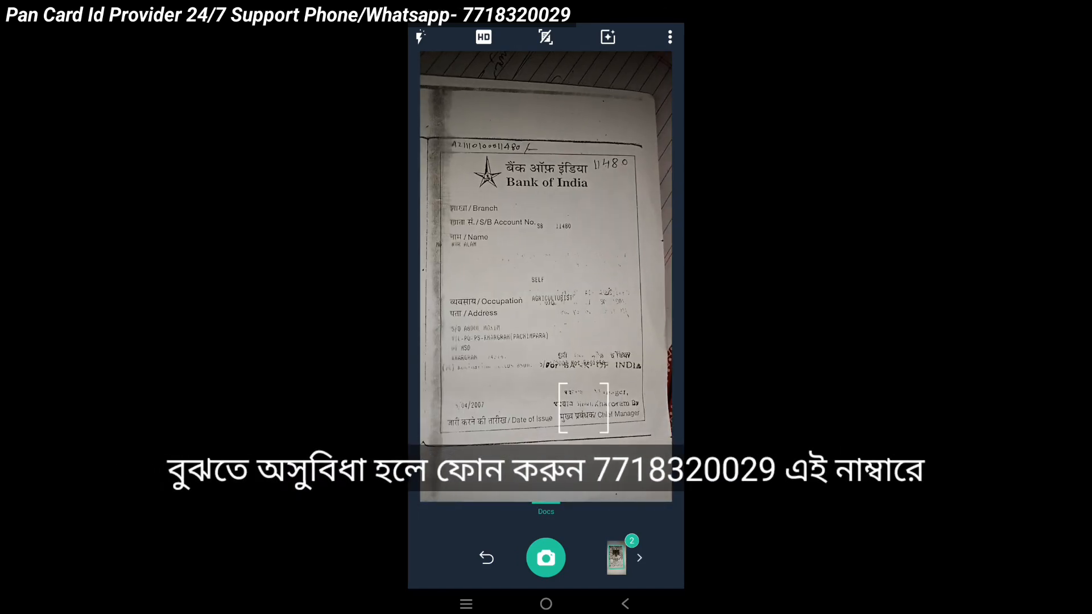
pyautogui.click(546, 557)
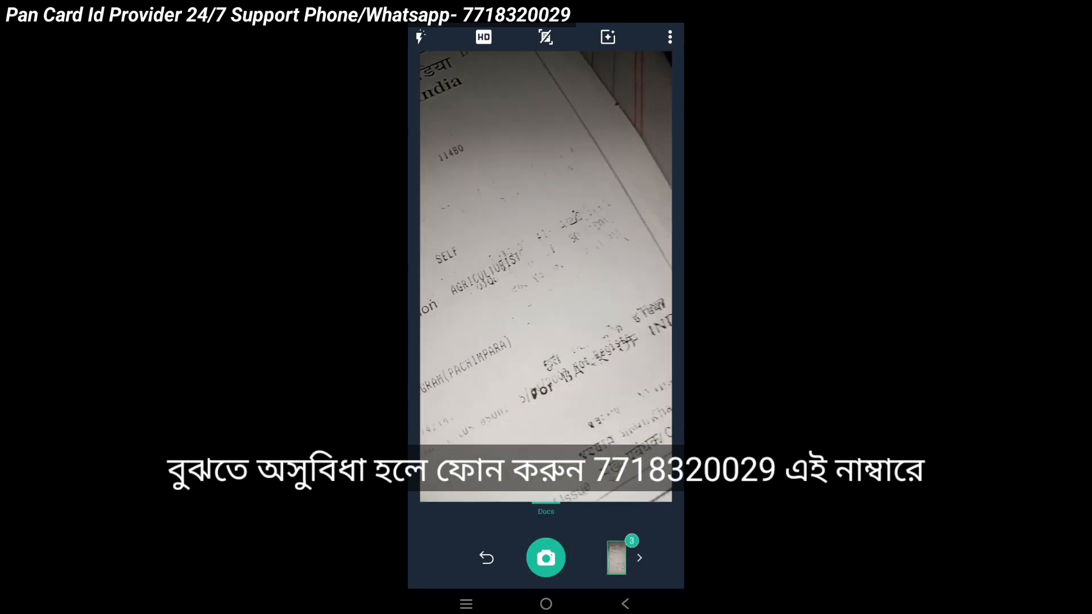
pyautogui.click(617, 556)
pyautogui.moveTo(620, 318); pyautogui.dragTo(472, 318)
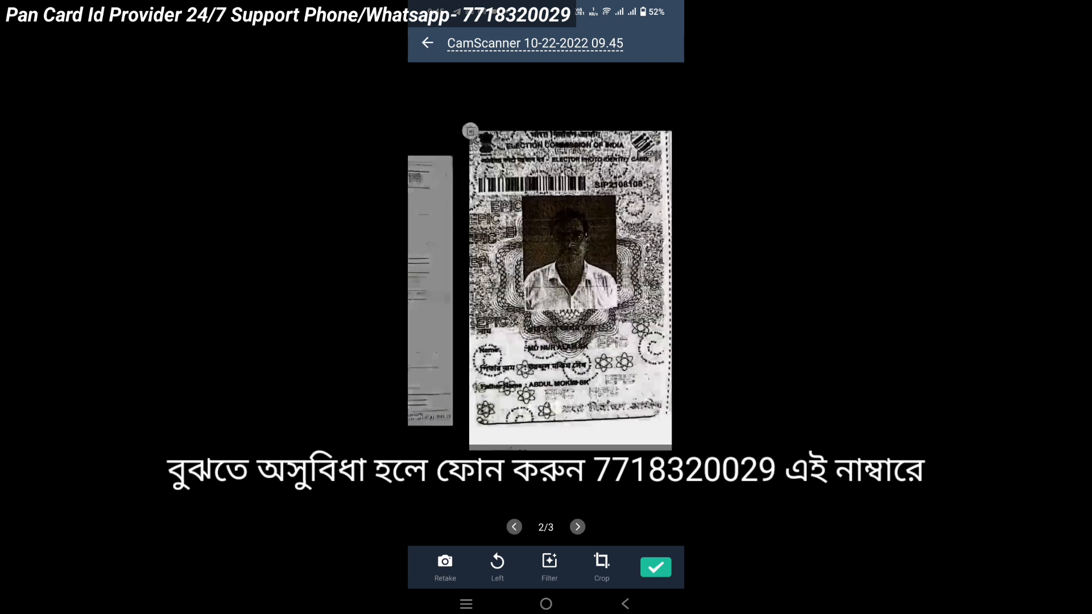
pyautogui.moveTo(619, 319); pyautogui.dragTo(472, 318)
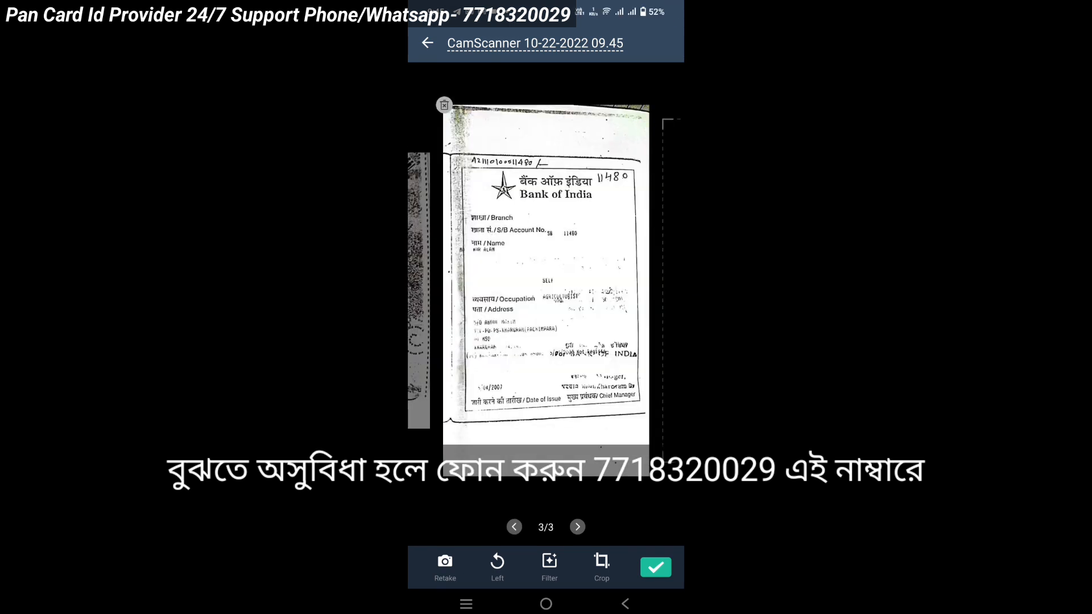
pyautogui.click(655, 567)
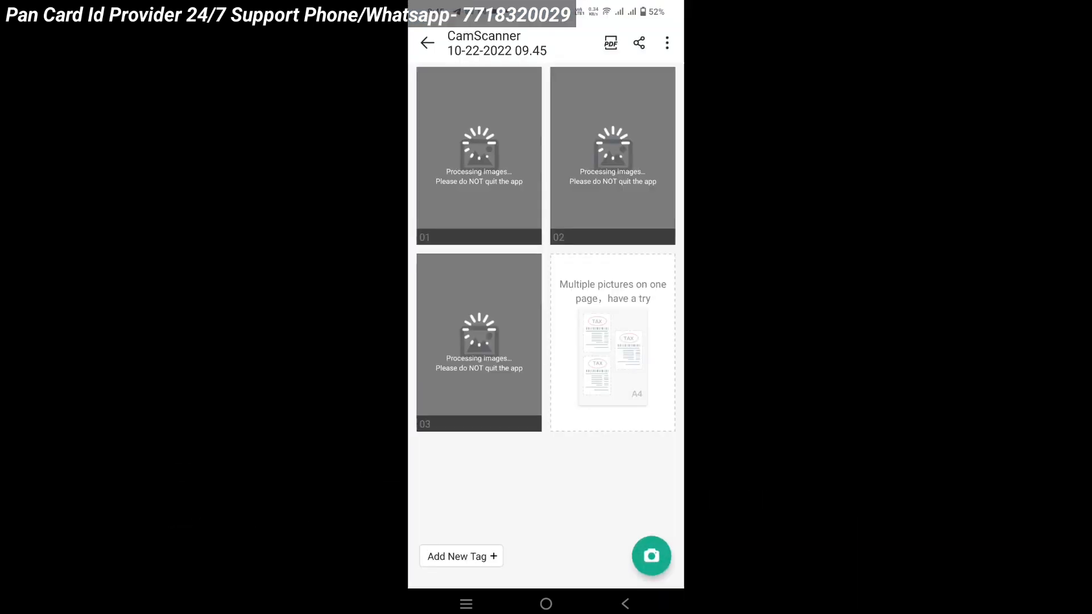
# Step: Name the first page khatian and the second page voter
pyautogui.click(667, 43)
pyautogui.click(614, 109)
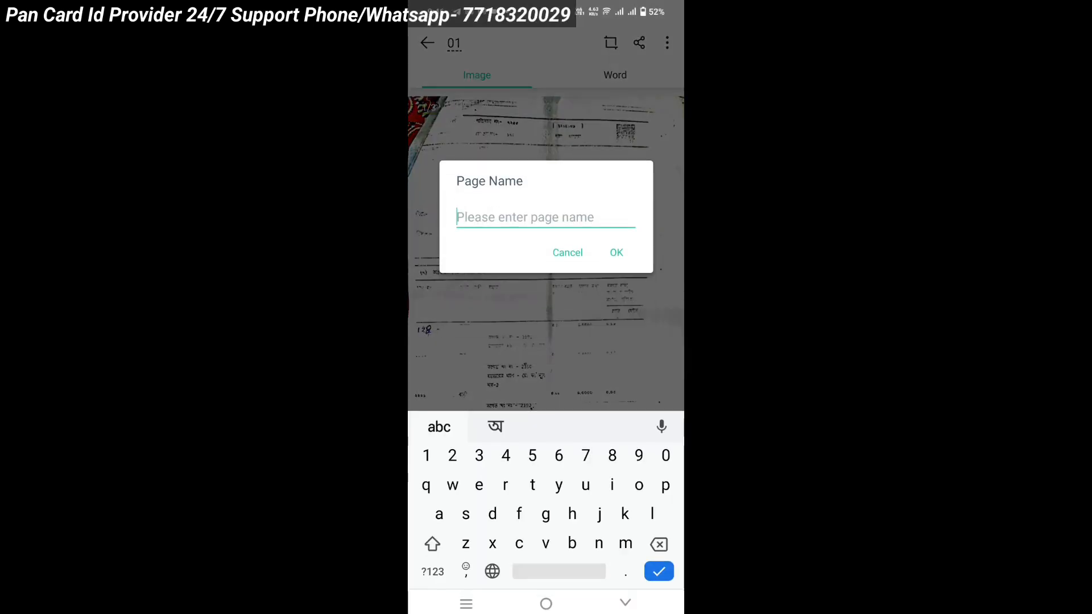
pyautogui.write('khatian')
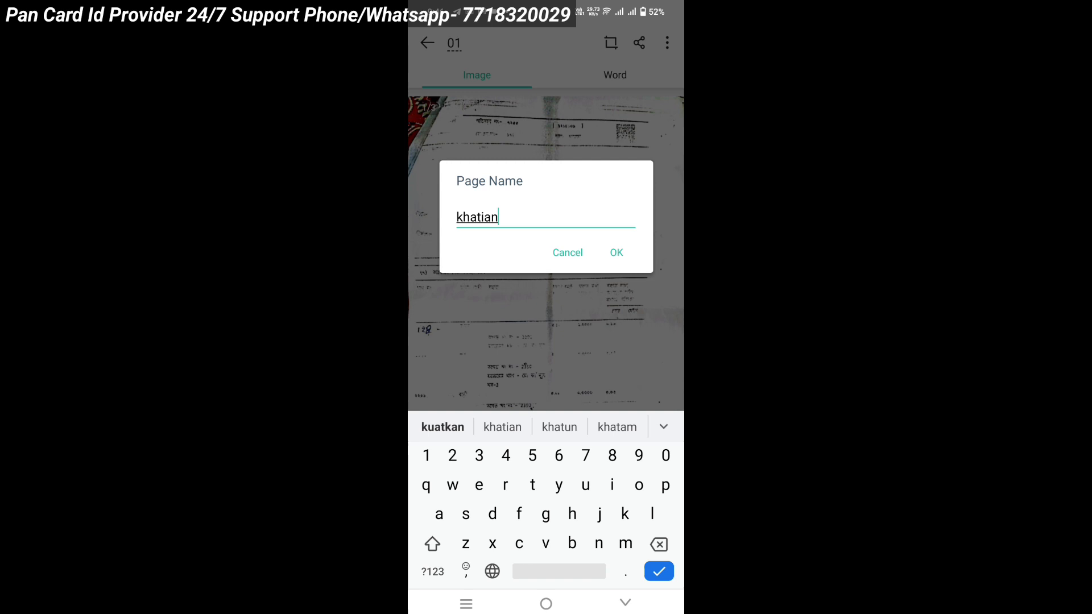
pyautogui.click(616, 253)
pyautogui.moveTo(625, 342); pyautogui.dragTo(455, 341)
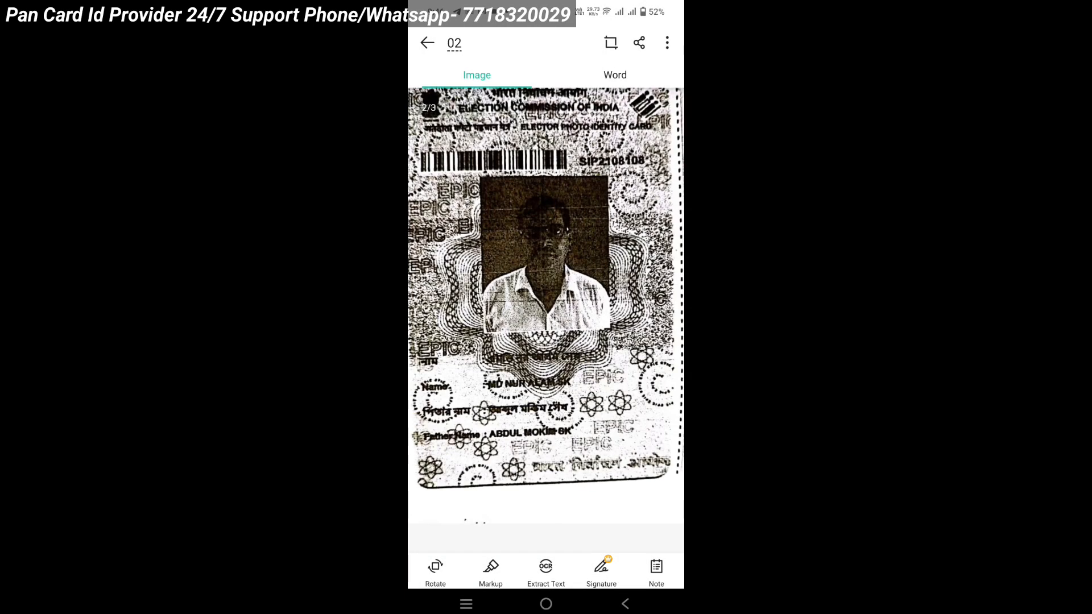
pyautogui.click(667, 43)
pyautogui.click(614, 110)
pyautogui.write('voter')
pyautogui.press('Return')
# Step: Name the third page bank
pyautogui.moveTo(626, 341); pyautogui.dragTo(455, 341)
pyautogui.click(667, 43)
pyautogui.click(614, 111)
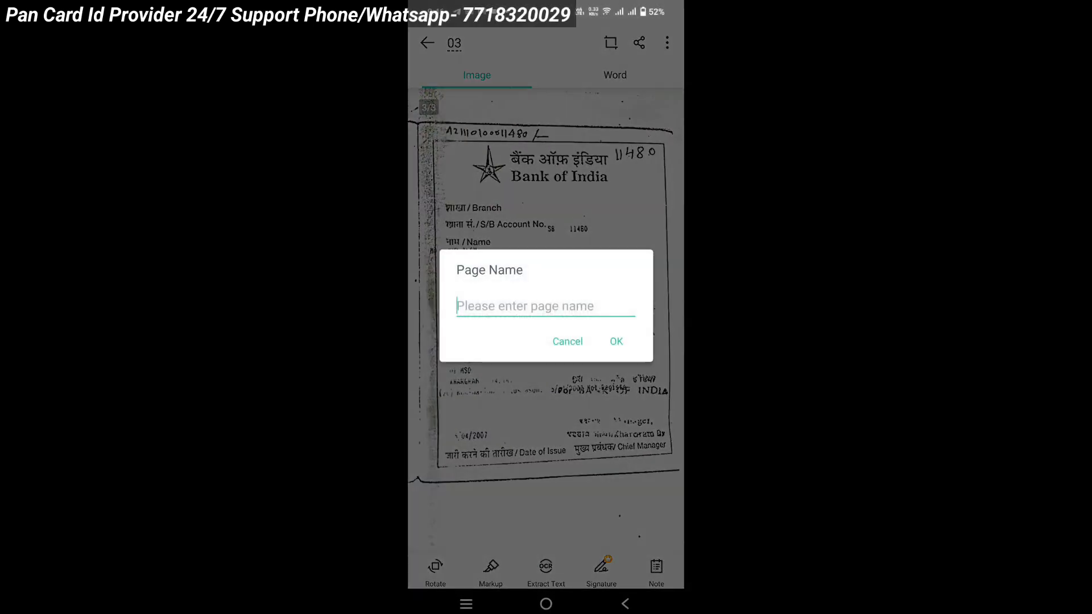
pyautogui.write('bank')
pyautogui.press('Return')
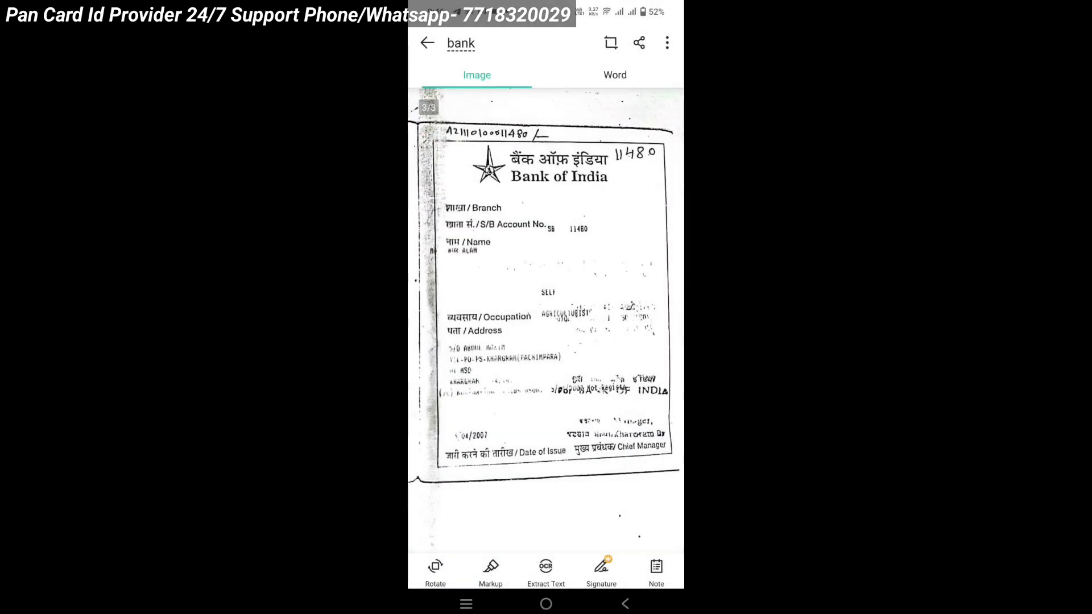
# Step: Share the whole document as a PDF and send it to the chosen Telegram chat
pyautogui.click(640, 42)
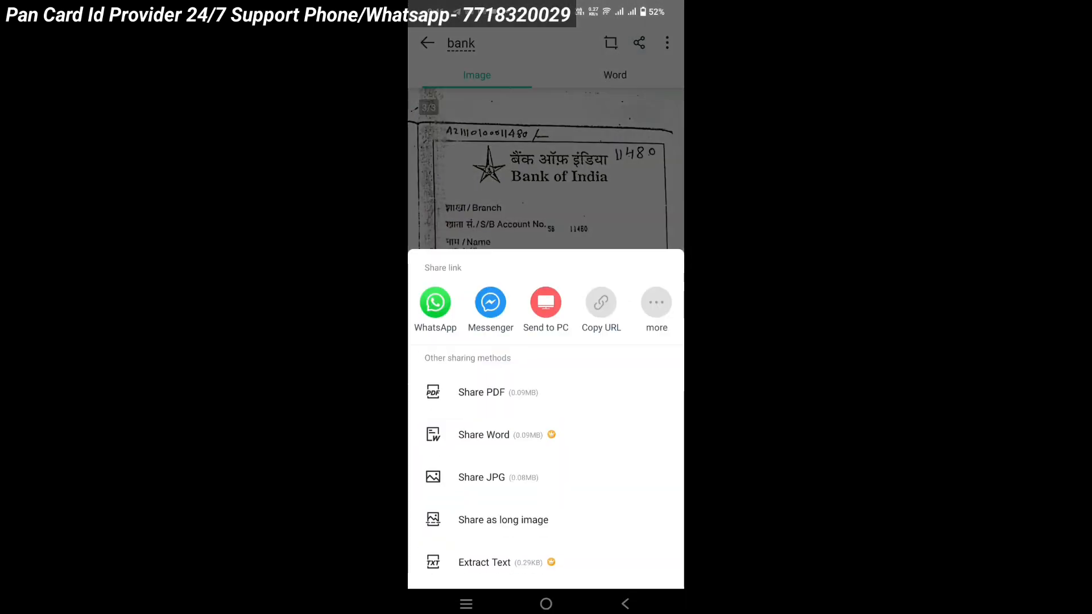
pyautogui.click(625, 604)
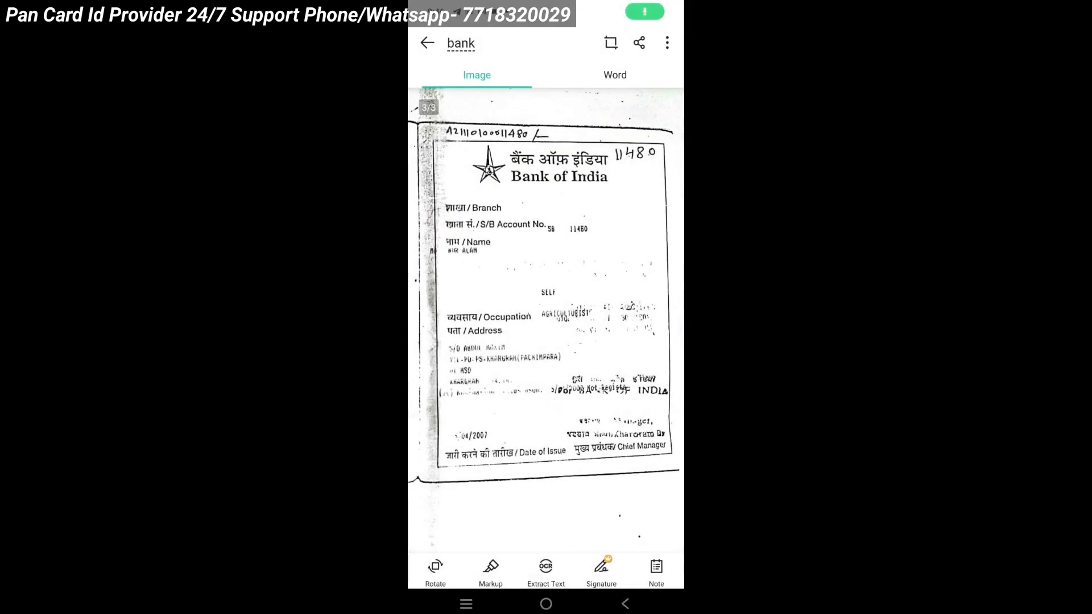
pyautogui.click(625, 604)
pyautogui.click(639, 42)
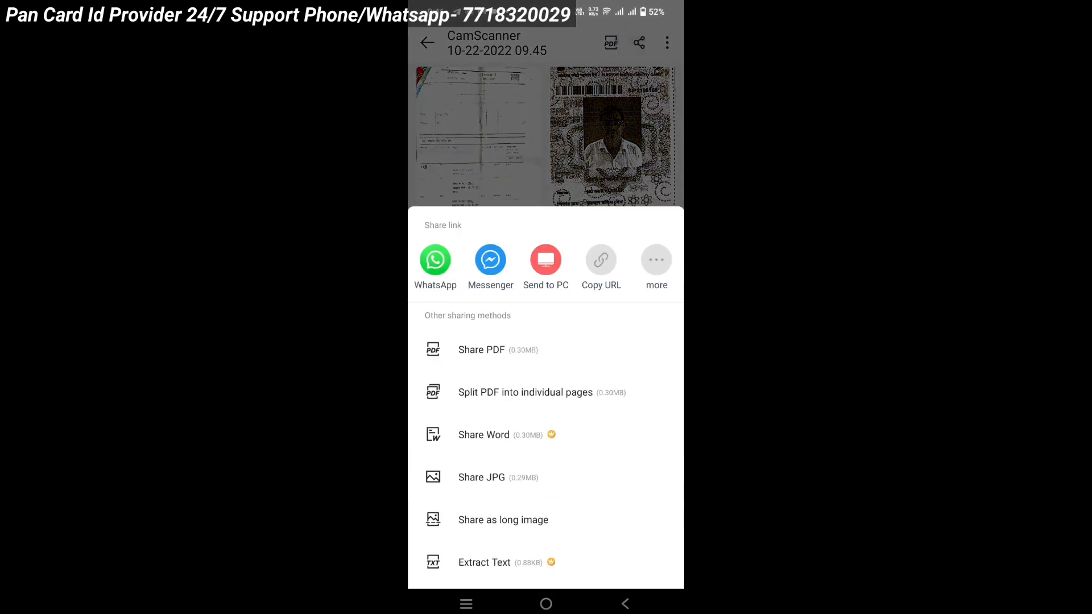
pyautogui.click(585, 393)
pyautogui.click(480, 99)
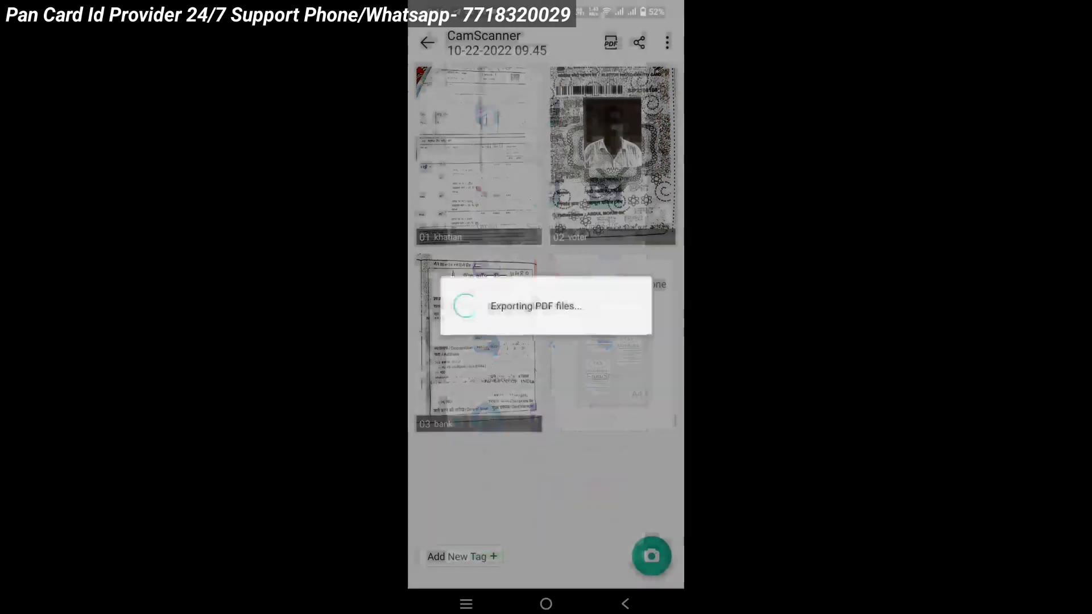
pyautogui.click(539, 550)
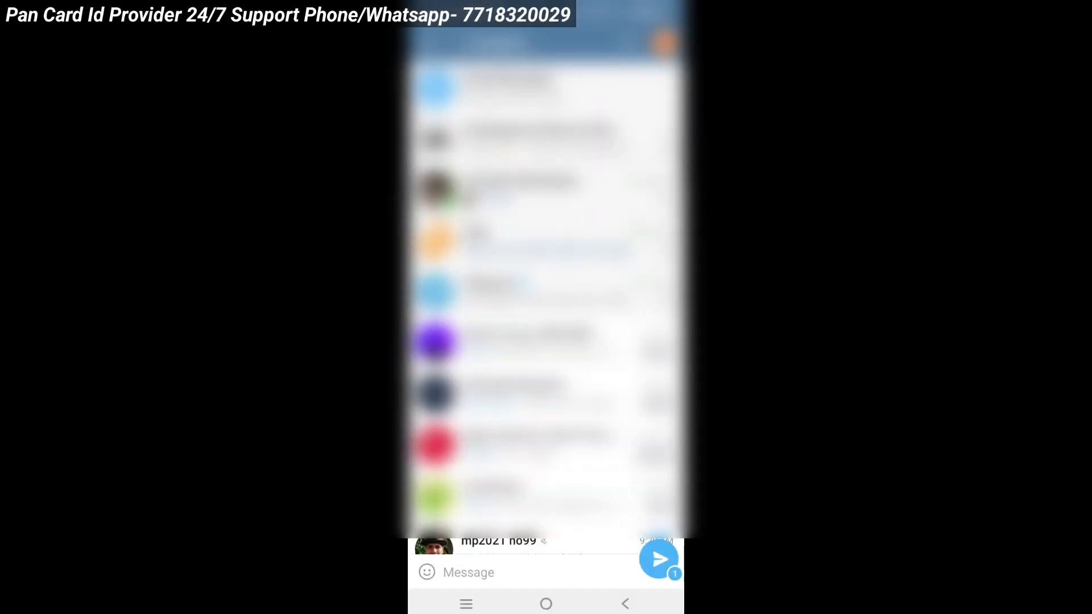
pyautogui.click(660, 559)
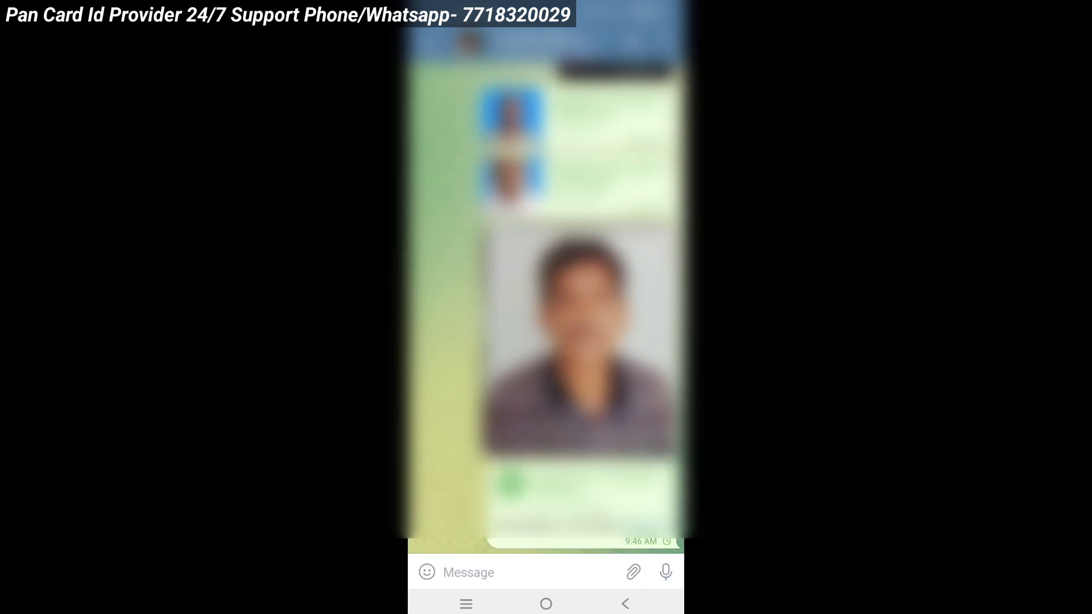
pyautogui.click(633, 571)
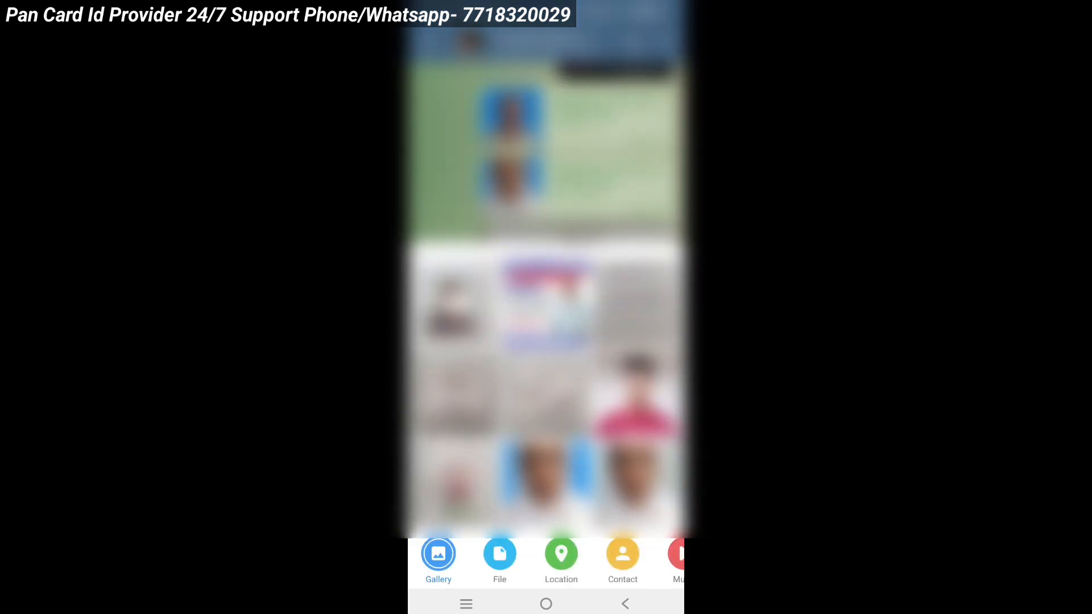